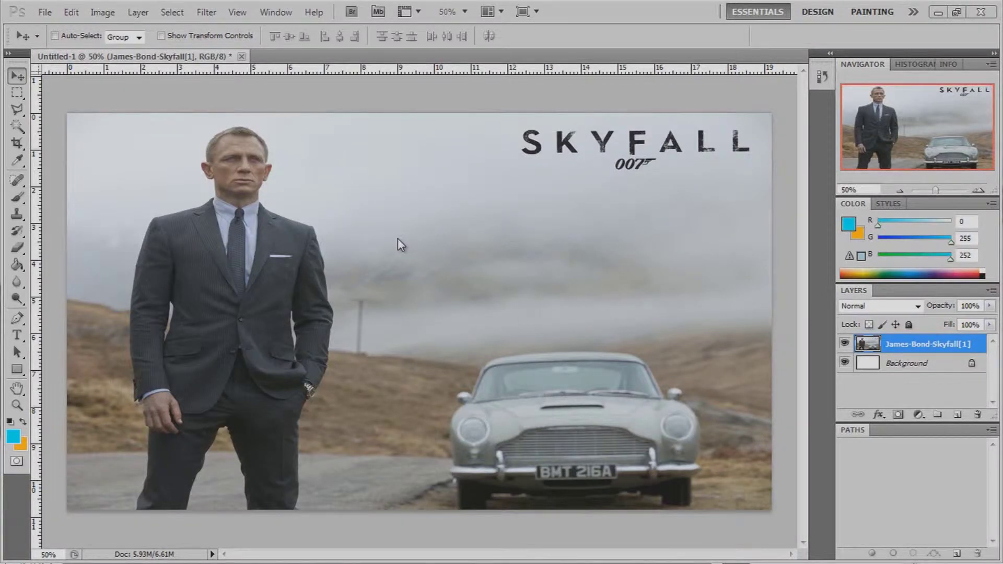
Step: Choose the Clone Stamp with a 55 px, 0% hardness brush and clone sky over the S
left_click(27, 19)
left_click(634, 7)
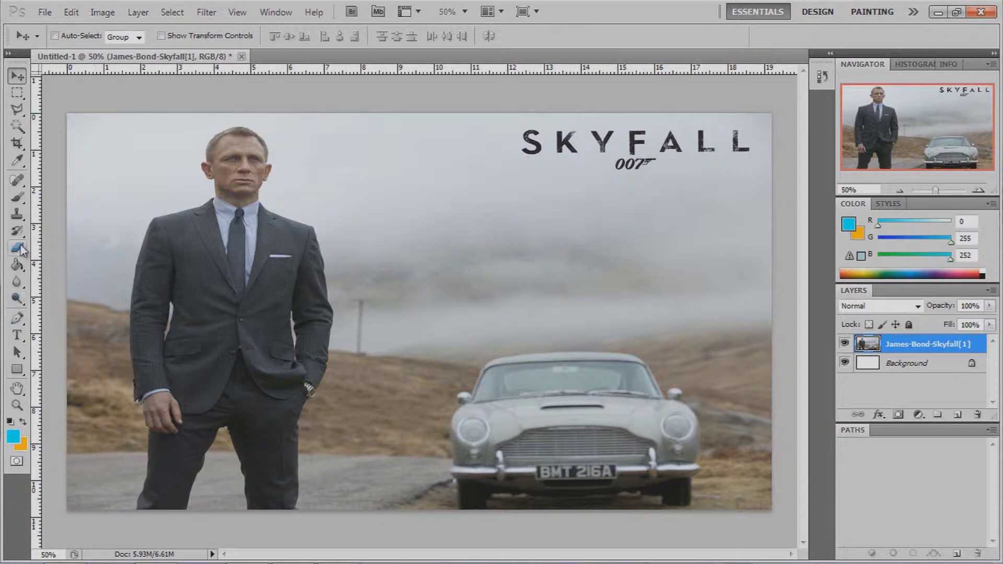
left_click(16, 216)
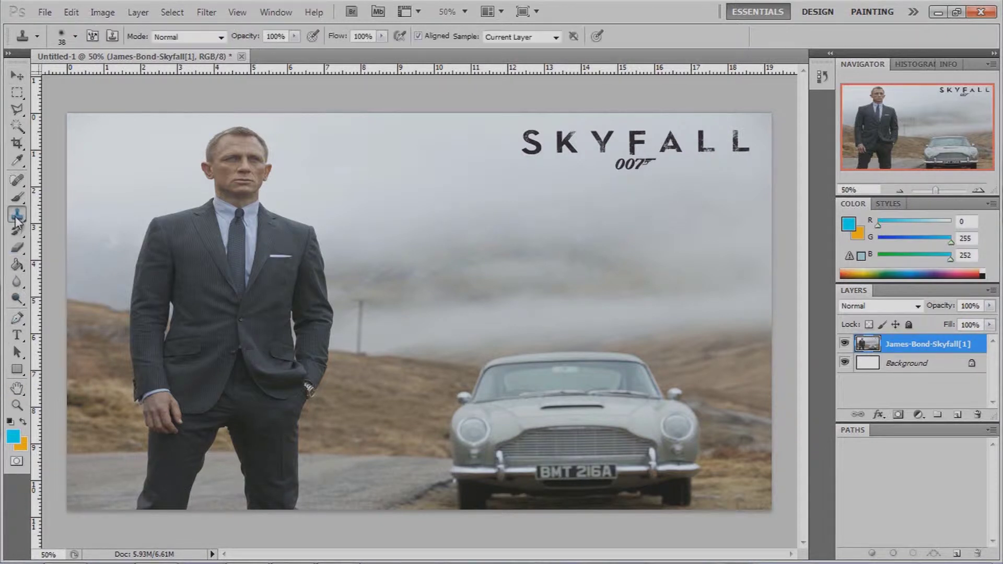
left_click(75, 36)
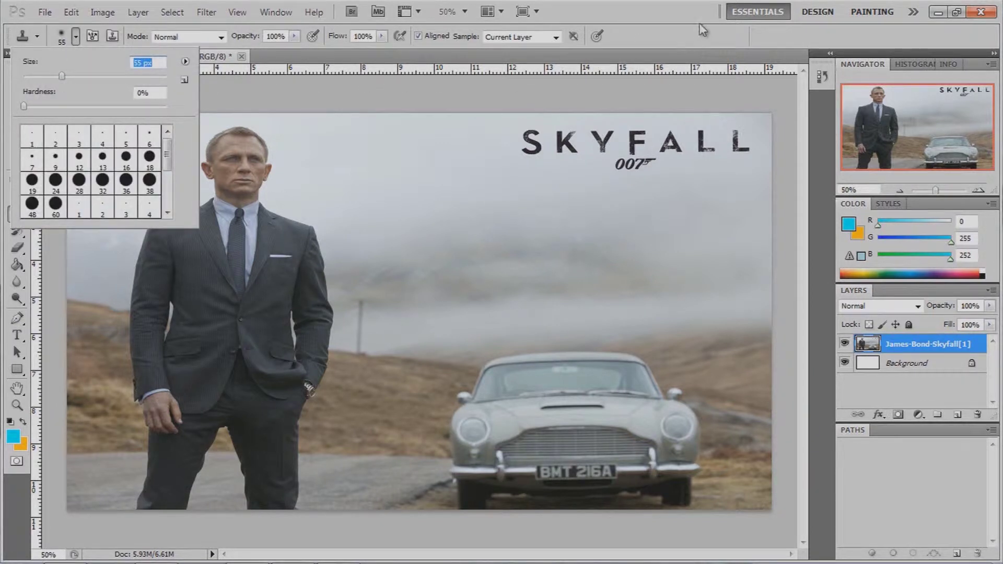
left_click(682, 21)
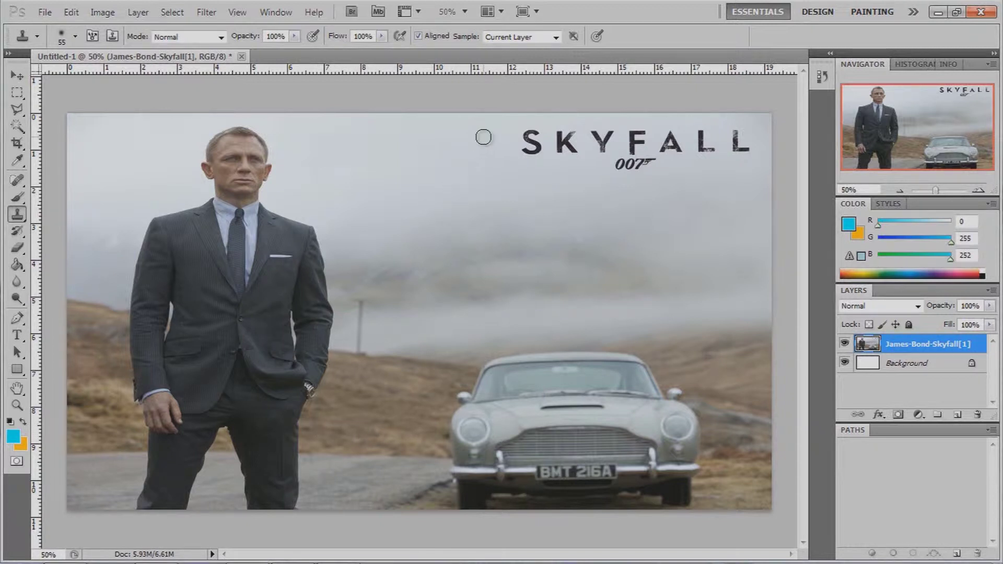
left_click_drag(519, 139, 527, 138)
Step: Clone sky over the S, K, F and remaining letters of the SKYFALL title
left_click_drag(524, 135, 537, 152)
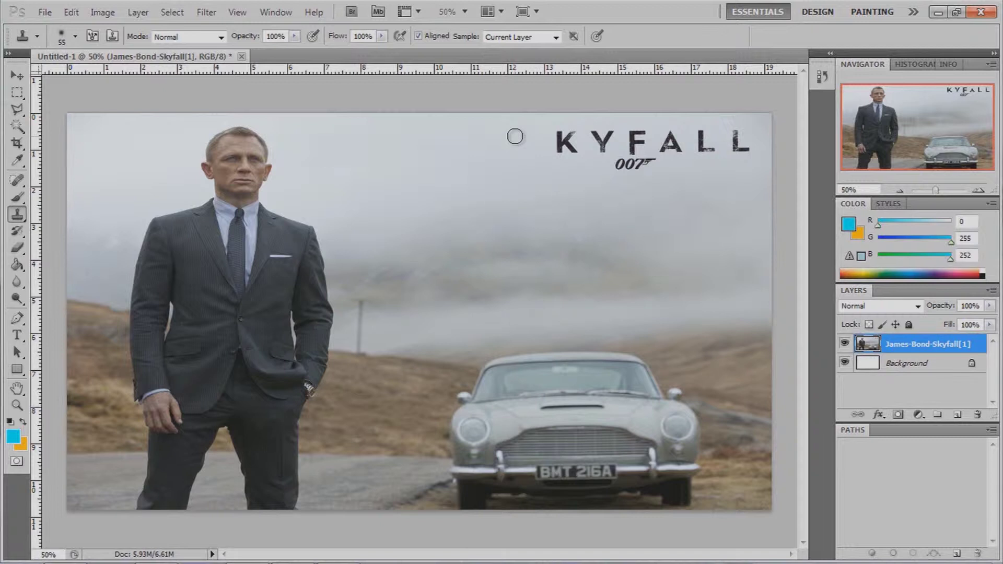
mouse_move(557, 142)
left_mouse_down()
mouse_move(558, 132)
mouse_move(616, 133)
mouse_move(587, 140)
left_mouse_up()
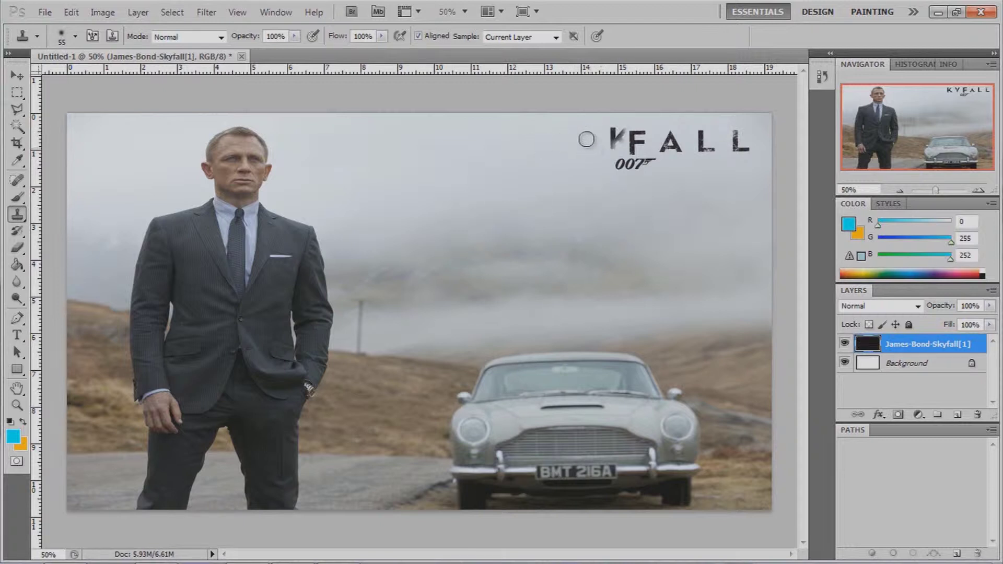
left_click(568, 137, "alt")
mouse_move(611, 136)
left_mouse_down()
mouse_move(619, 132)
mouse_move(612, 163)
mouse_move(640, 159)
mouse_move(615, 156)
left_mouse_up()
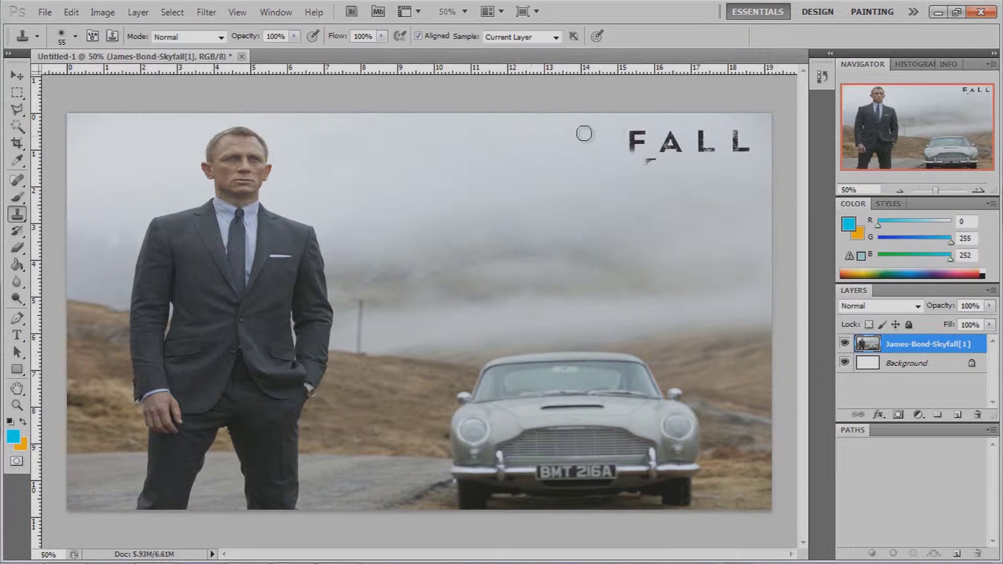
mouse_move(633, 137)
left_mouse_down()
mouse_move(633, 145)
mouse_move(646, 139)
mouse_move(646, 152)
left_mouse_up()
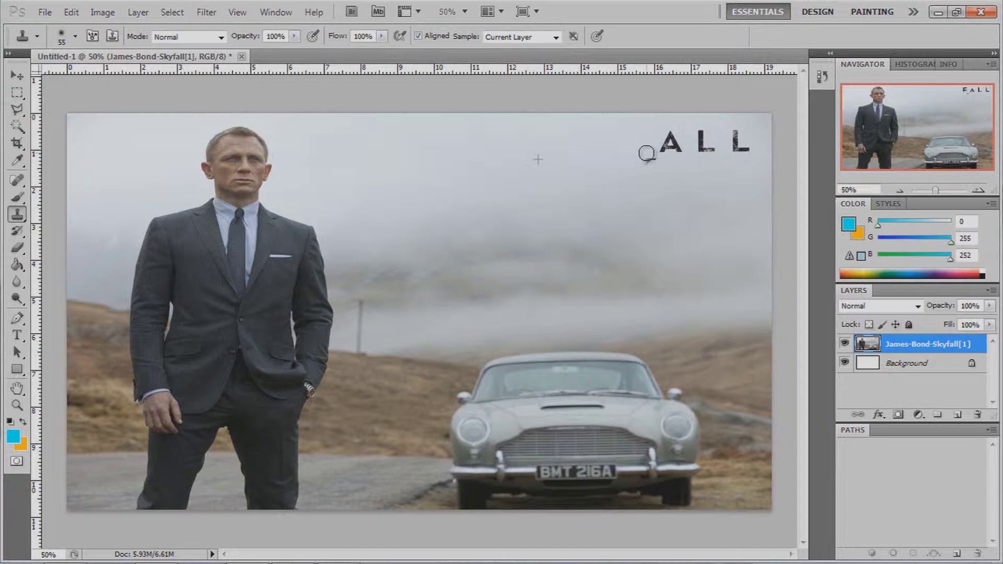
mouse_move(649, 153)
left_mouse_down()
mouse_move(645, 163)
mouse_move(663, 139)
mouse_move(695, 135)
mouse_move(738, 136)
mouse_move(746, 148)
mouse_move(747, 134)
mouse_move(728, 147)
left_mouse_up()
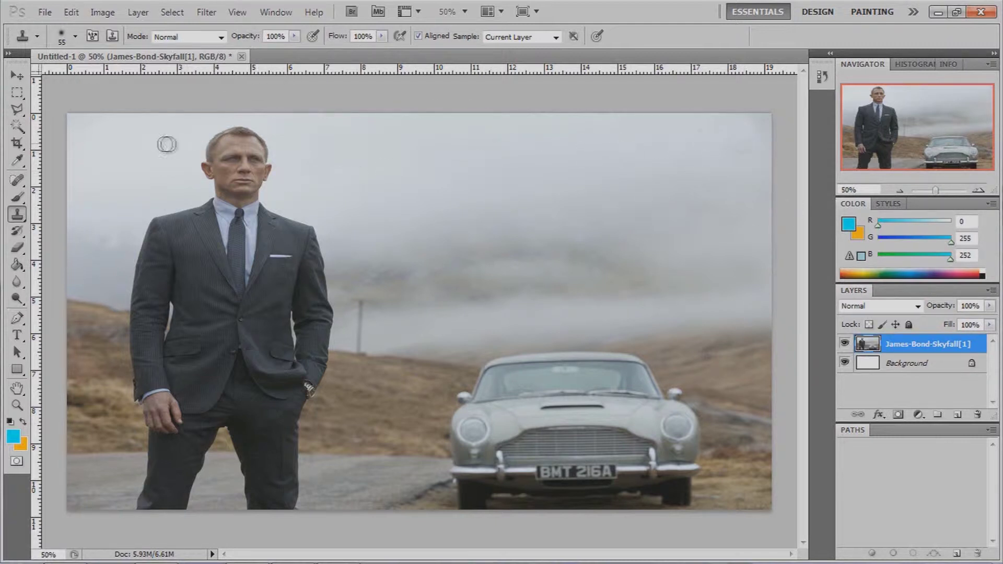
left_click(160, 143, "alt")
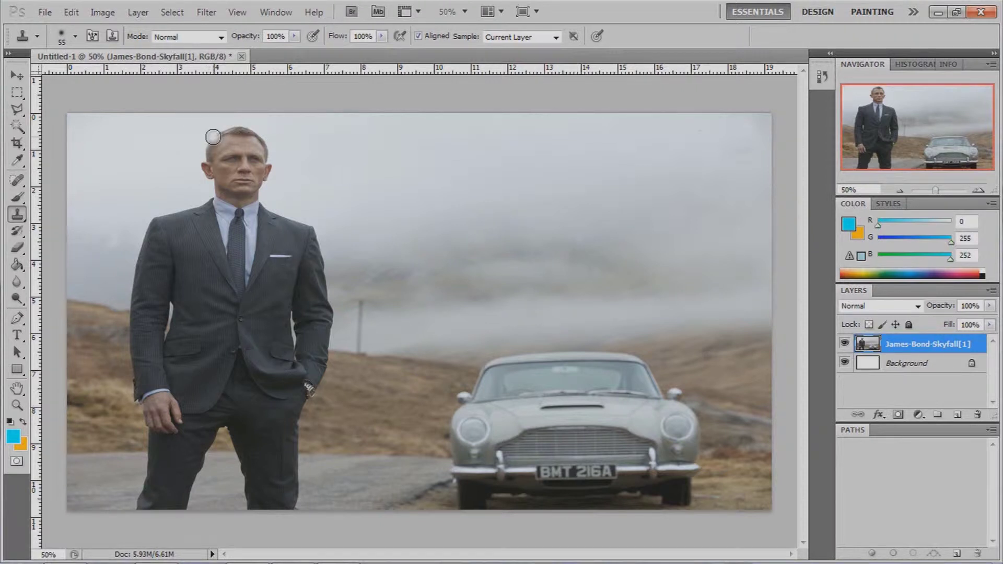
Step: Paint misty sky over the man's hair and head, redoing one messy stroke
mouse_move(216, 135)
left_mouse_down()
mouse_move(273, 135)
mouse_move(226, 133)
left_mouse_up()
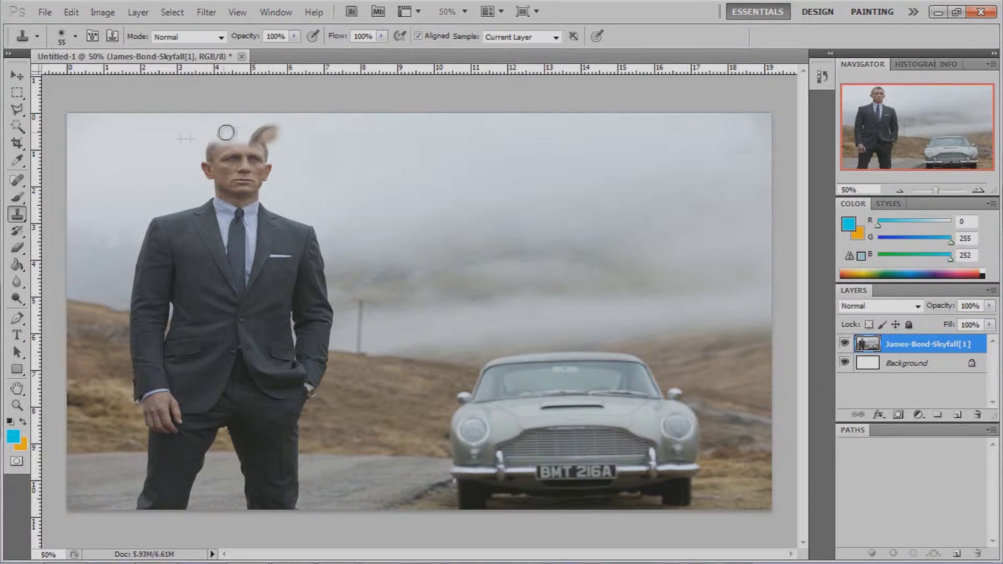
key("ctrl+alt+z")
key("ctrl+alt+z")
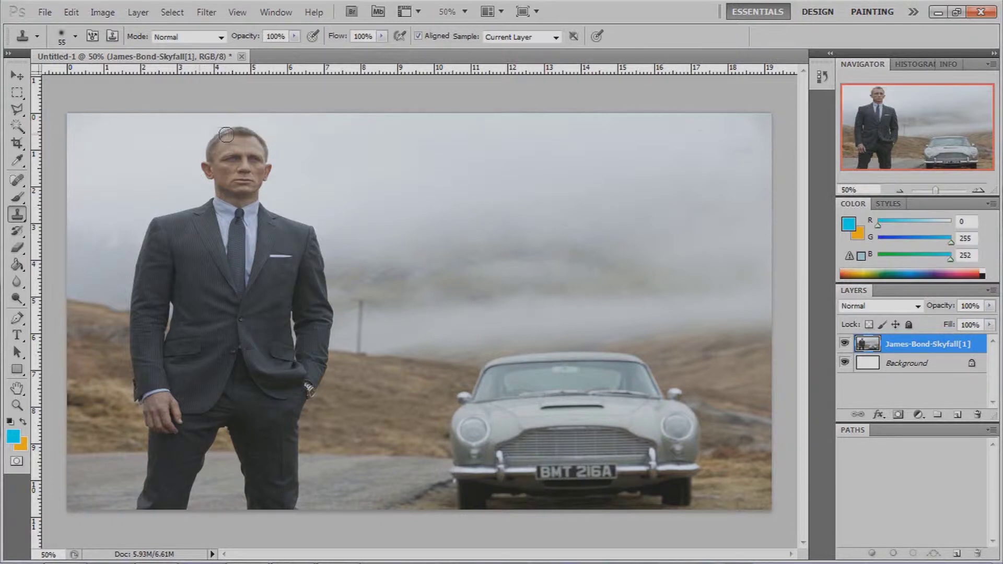
left_click_drag(241, 133, 195, 134)
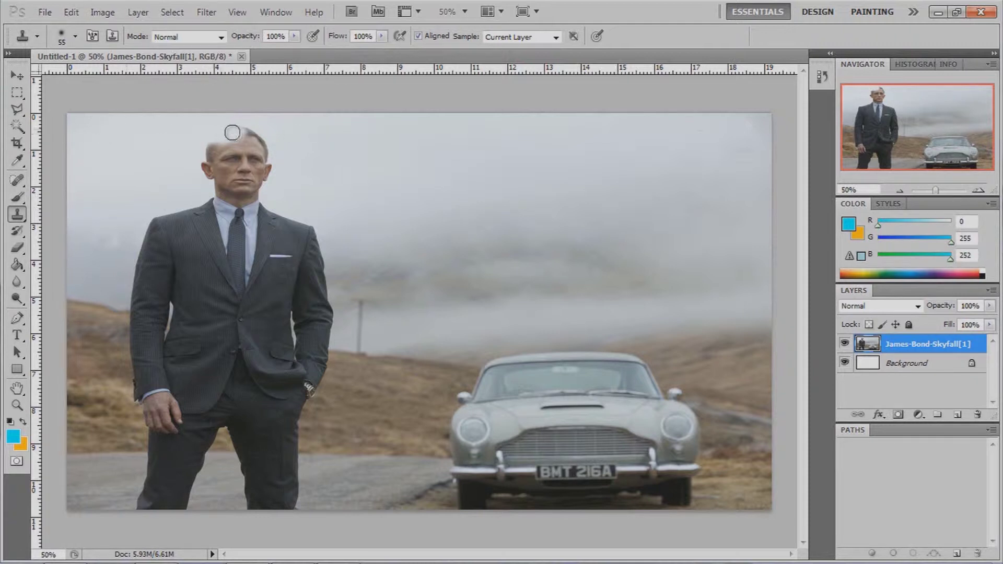
mouse_move(258, 130)
left_mouse_down()
mouse_move(220, 139)
mouse_move(266, 140)
mouse_move(253, 148)
mouse_move(268, 152)
mouse_move(213, 152)
mouse_move(224, 145)
mouse_move(209, 159)
mouse_move(262, 154)
mouse_move(261, 168)
mouse_move(201, 164)
mouse_move(264, 171)
mouse_move(206, 175)
mouse_move(264, 189)
mouse_move(218, 189)
mouse_move(254, 198)
mouse_move(227, 194)
mouse_move(230, 204)
mouse_move(185, 216)
left_mouse_up()
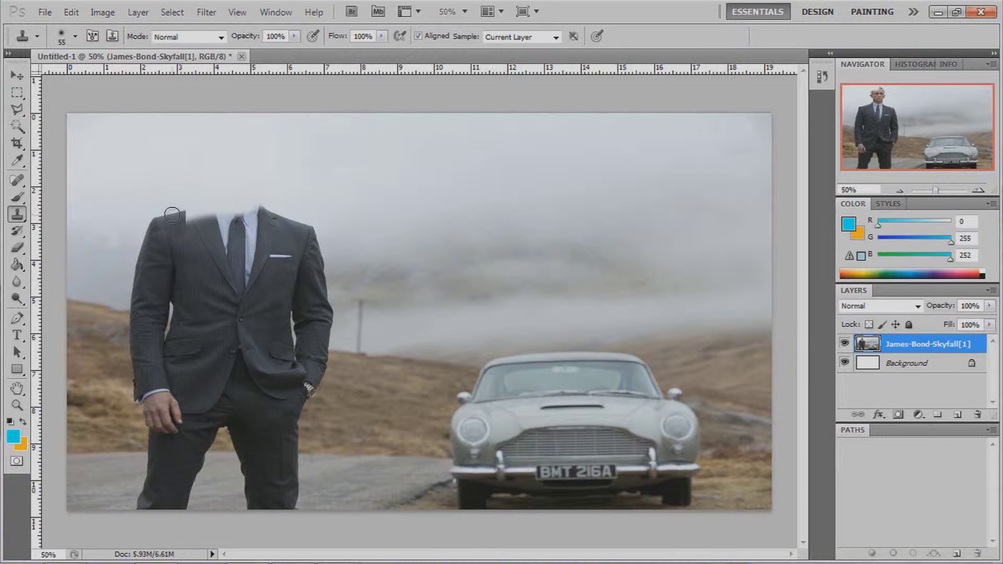
left_click(97, 216, "alt")
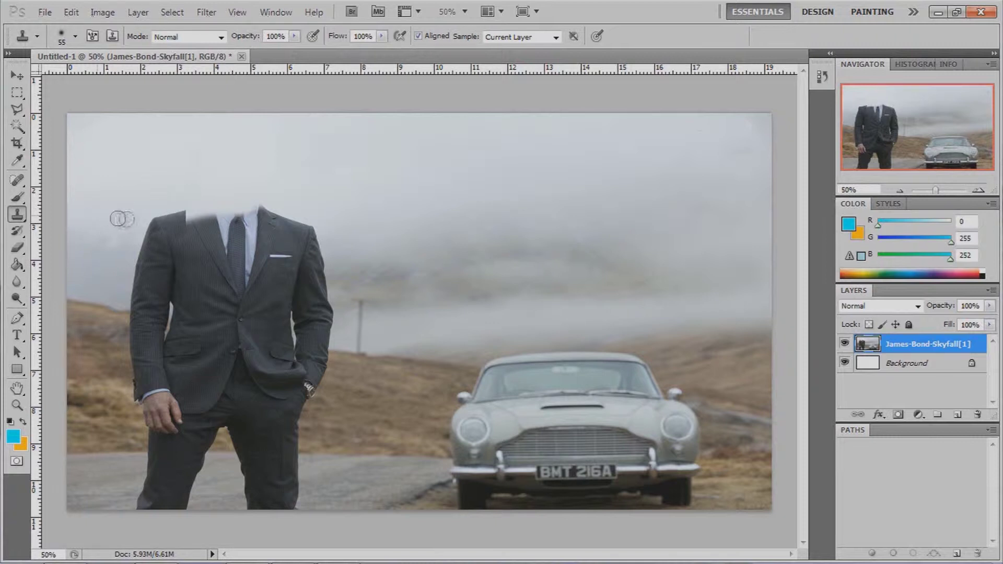
Step: Clone fog over the neck, collar and top of the right shoulder
mouse_move(145, 219)
left_mouse_down()
mouse_move(149, 231)
mouse_move(135, 236)
mouse_move(144, 261)
mouse_move(173, 219)
mouse_move(191, 221)
left_mouse_up()
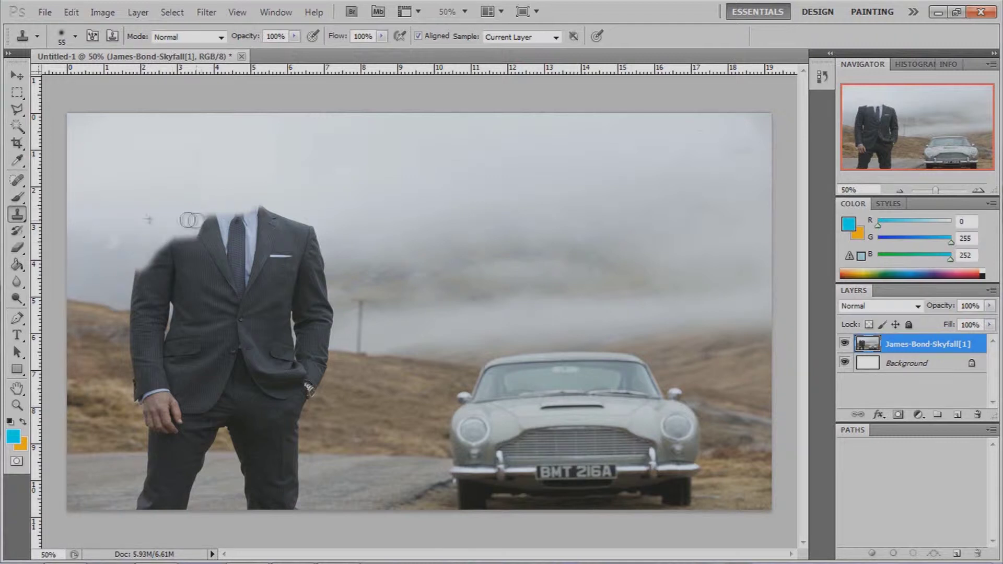
left_click(163, 214, "alt")
left_click_drag(196, 214, 271, 208)
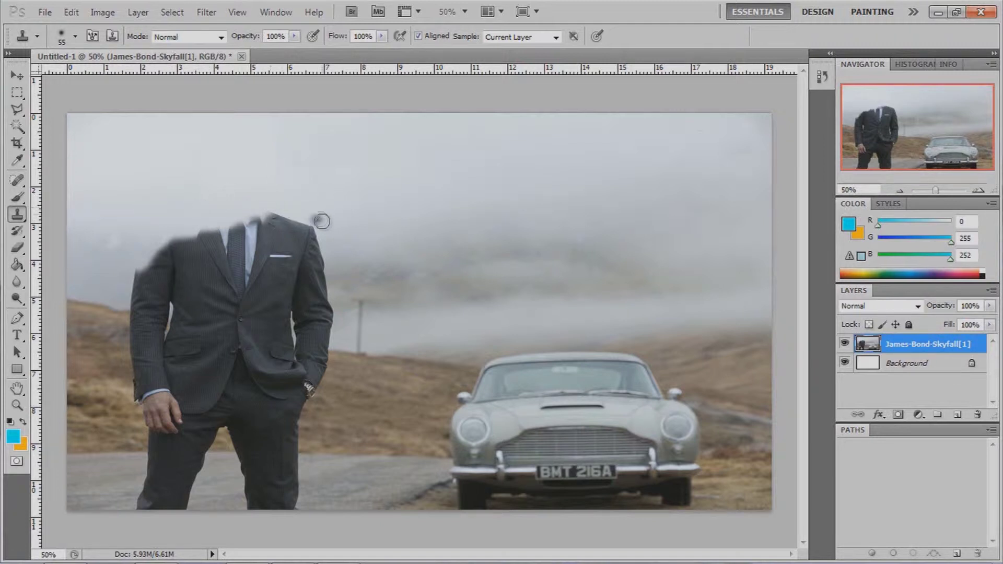
left_click(373, 225, "alt")
mouse_move(320, 231)
left_mouse_down()
mouse_move(293, 222)
mouse_move(291, 236)
mouse_move(240, 219)
left_mouse_up()
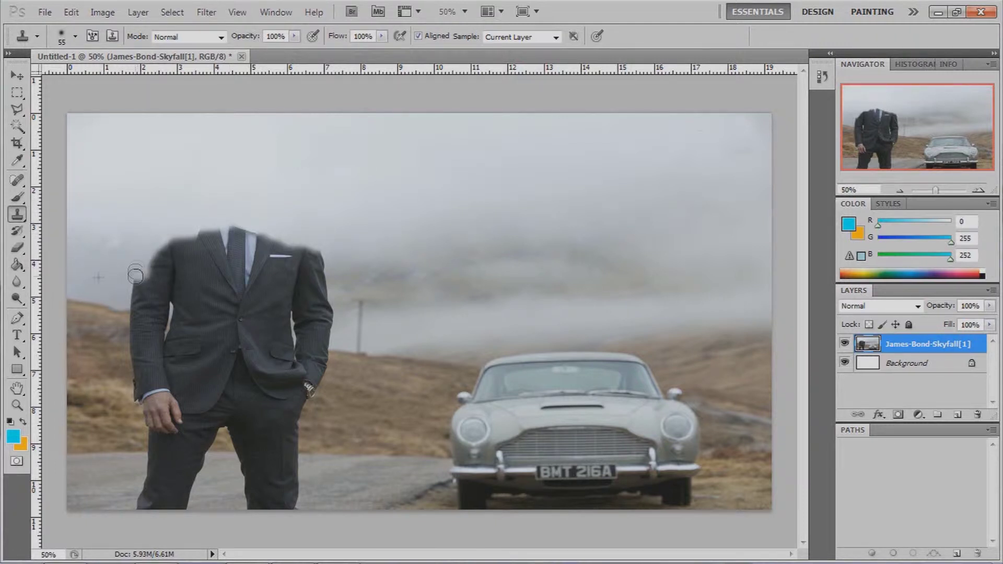
Step: Smooth the left shoulder's top edge up to the neck with fog
mouse_move(143, 271)
left_mouse_down()
mouse_move(192, 232)
mouse_move(190, 206)
left_mouse_up()
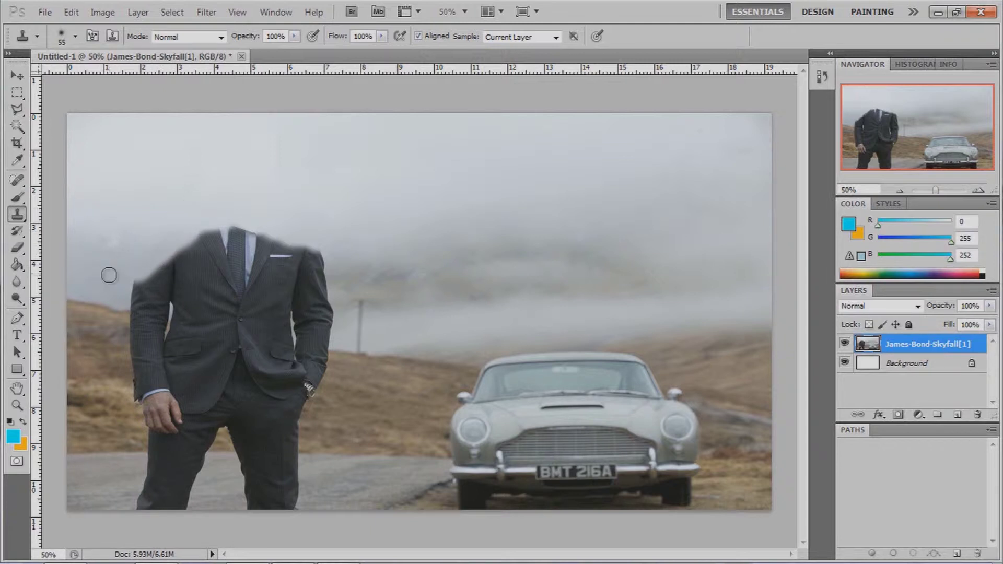
left_click_drag(128, 287, 148, 271)
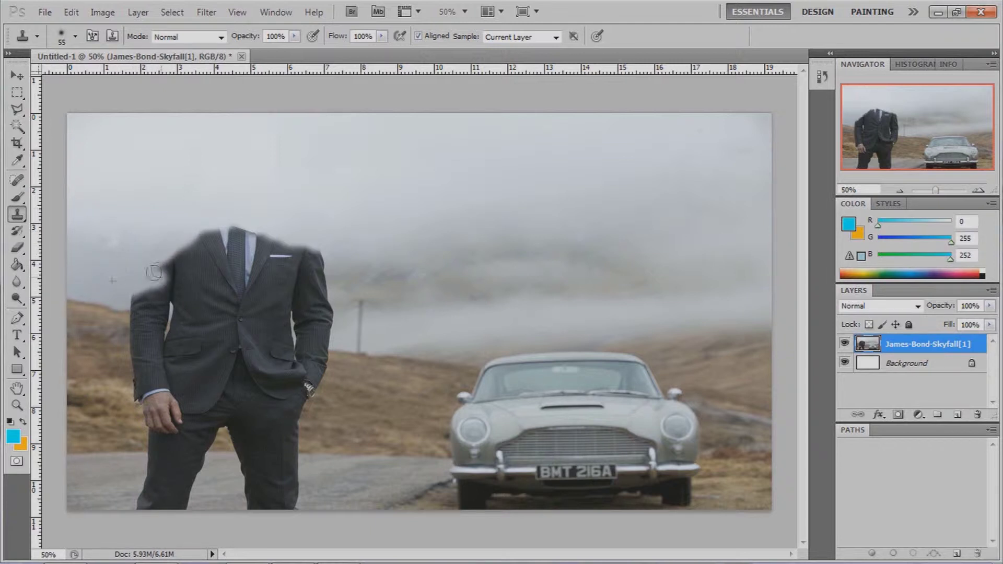
left_click_drag(147, 271, 196, 234)
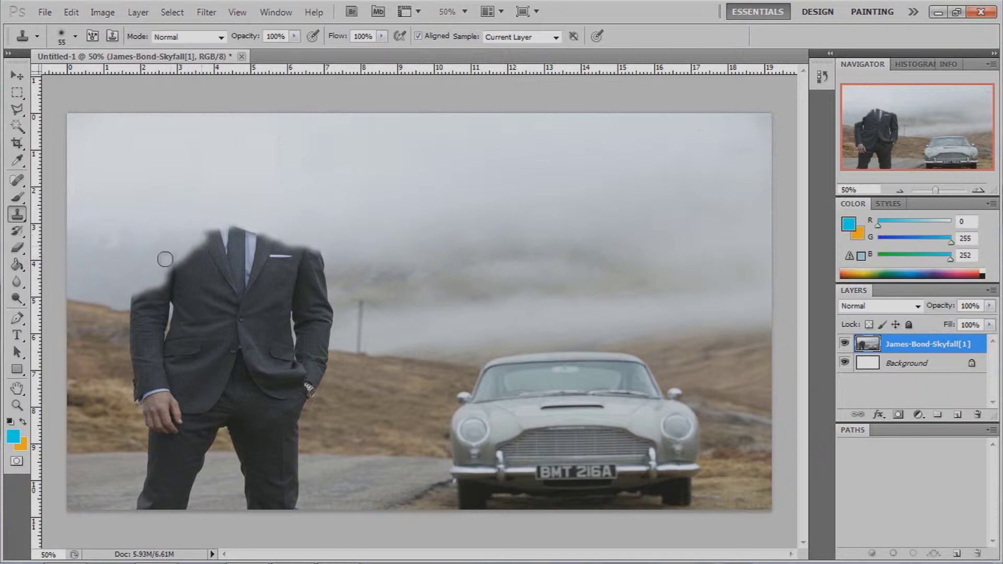
mouse_move(163, 271)
left_mouse_down()
mouse_move(220, 227)
mouse_move(197, 258)
left_mouse_up()
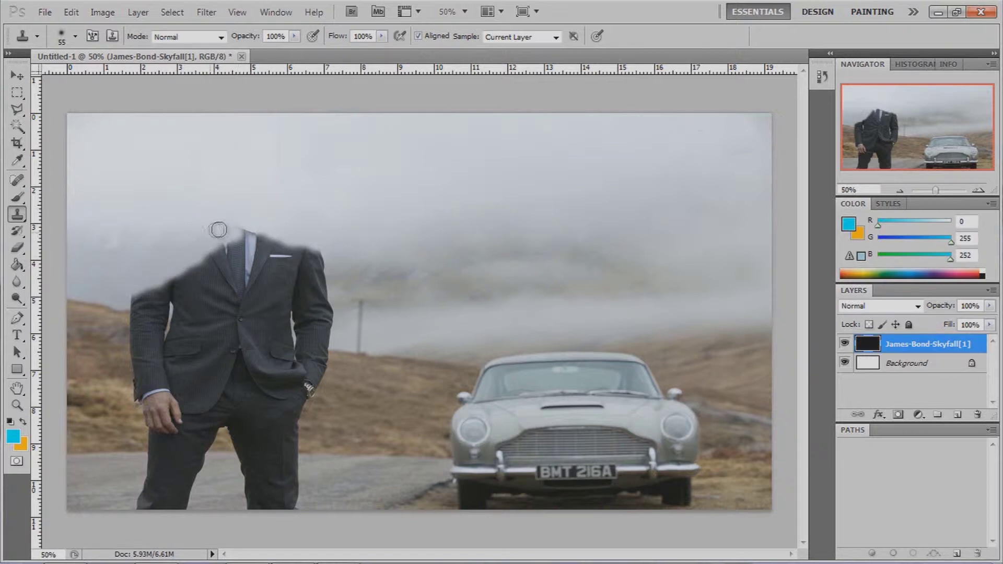
left_click_drag(255, 227, 295, 224)
Step: Paint fog over the collar and the suit's right shoulder, undoing two bad strokes
left_click_drag(355, 259, 371, 254)
key("ctrl+z")
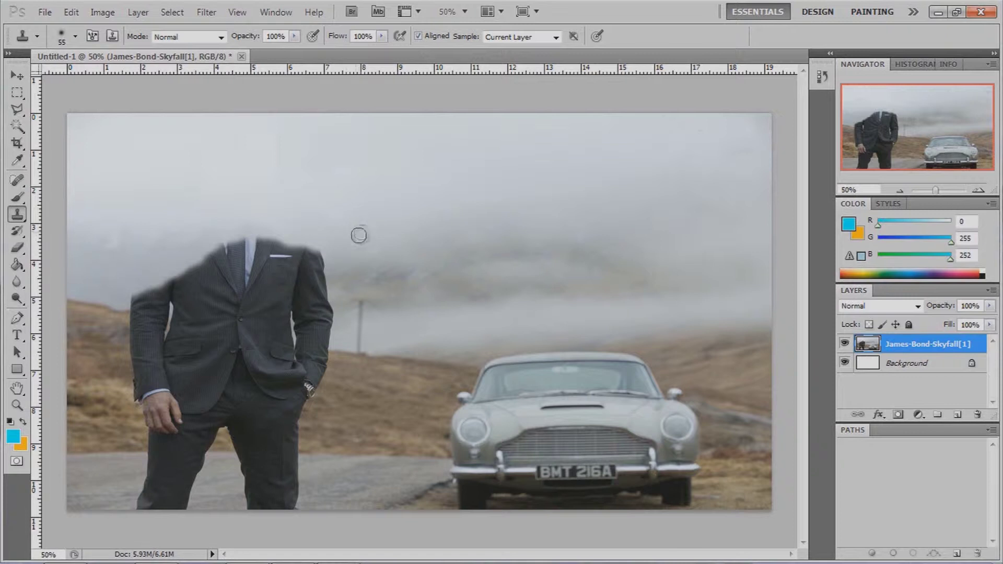
left_click_drag(306, 254, 334, 249)
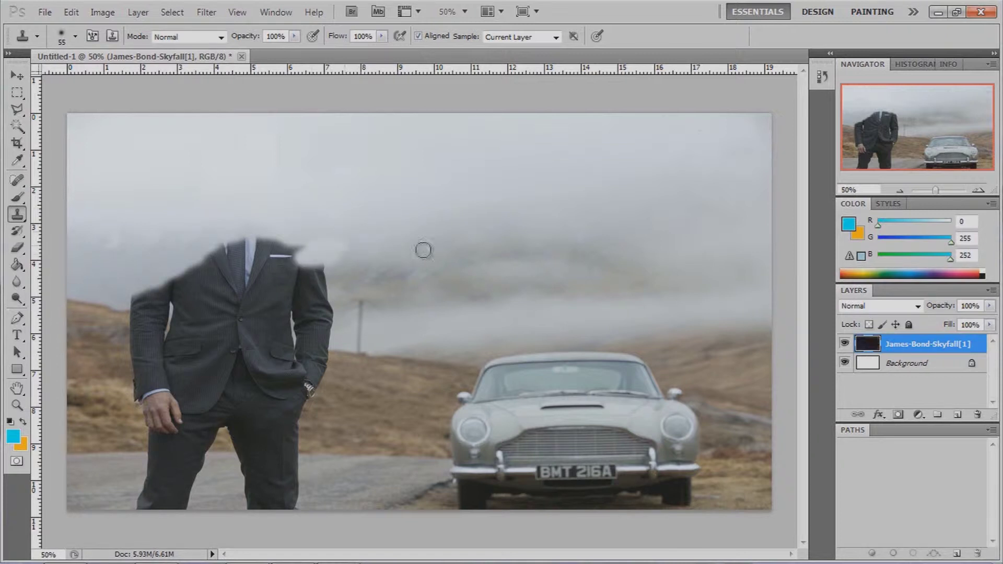
key("ctrl+z")
left_click(361, 242, "alt")
mouse_move(327, 246)
left_mouse_down()
mouse_move(293, 247)
mouse_move(263, 226)
left_mouse_up()
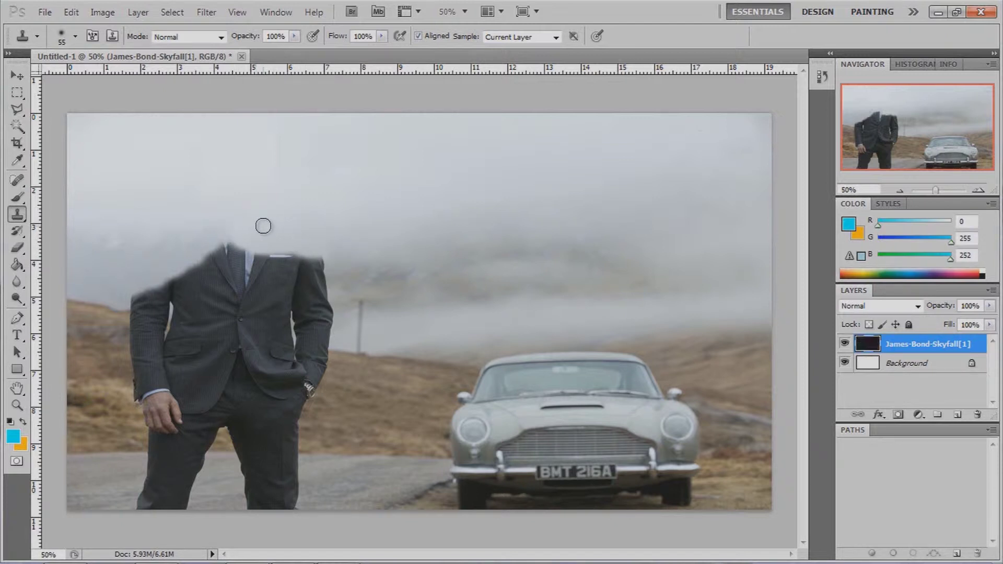
Step: Blend fog over the left collar and suit's upper edge, and cover the hip with hillside
left_click_drag(257, 236, 258, 233)
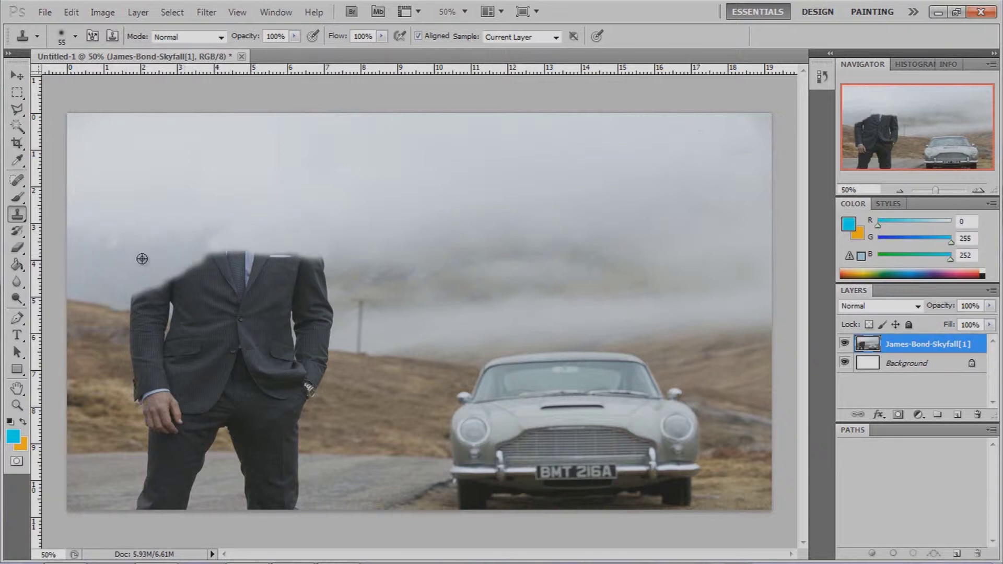
left_click(172, 263)
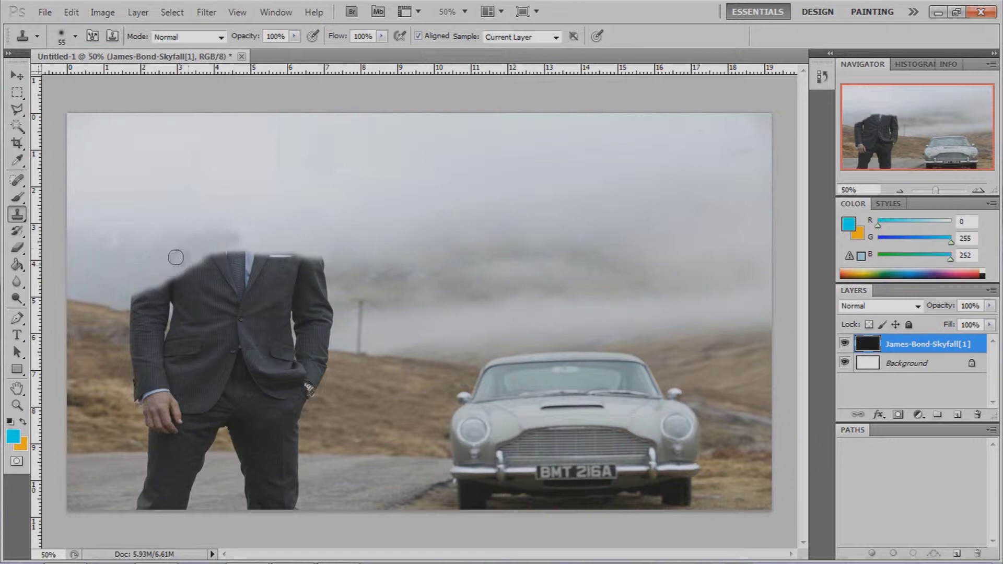
left_click_drag(234, 245, 272, 234)
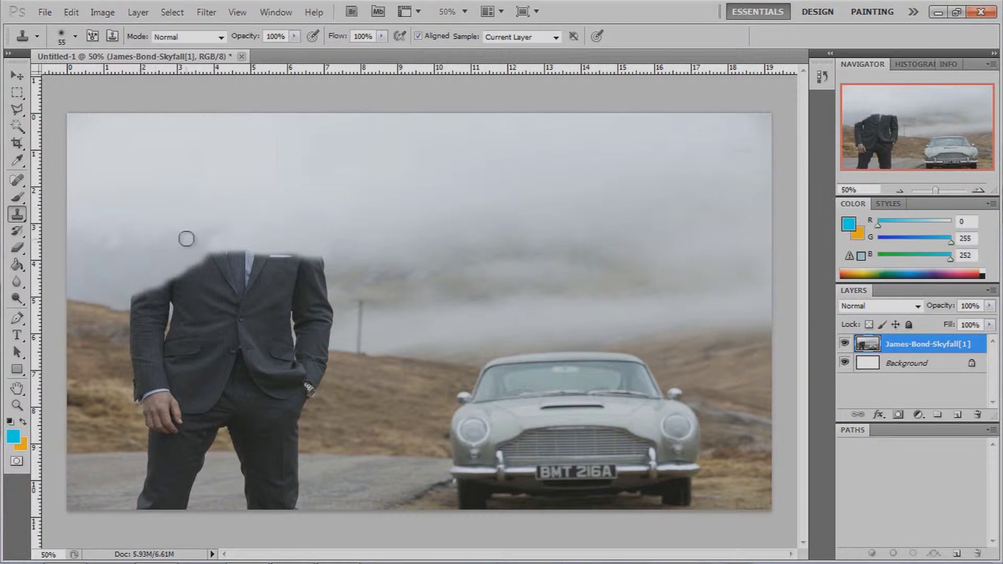
left_click_drag(230, 233, 261, 225)
left_click(184, 250, "alt")
mouse_move(303, 242)
left_mouse_down()
mouse_move(365, 232)
mouse_move(347, 235)
left_mouse_up()
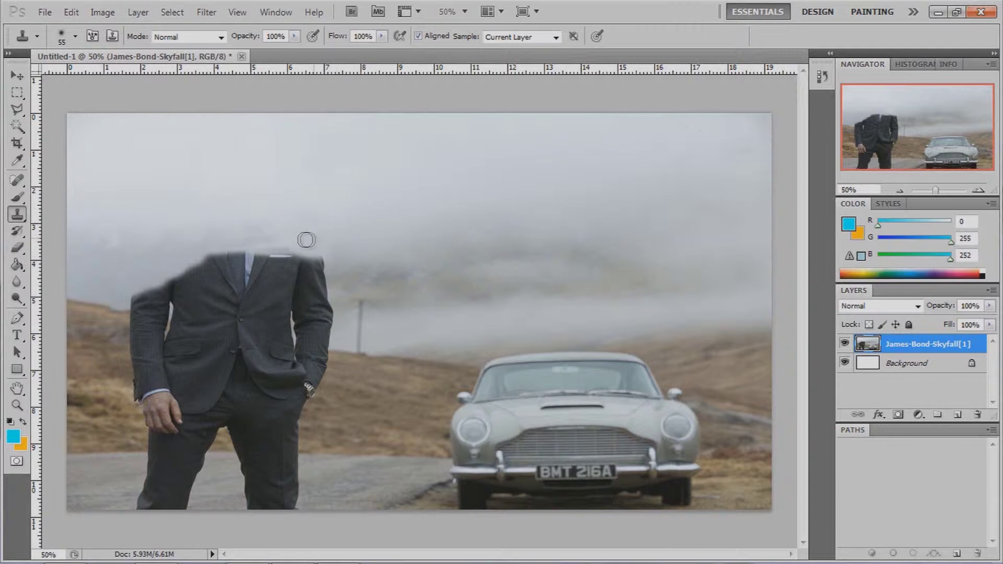
left_click_drag(406, 188, 368, 285)
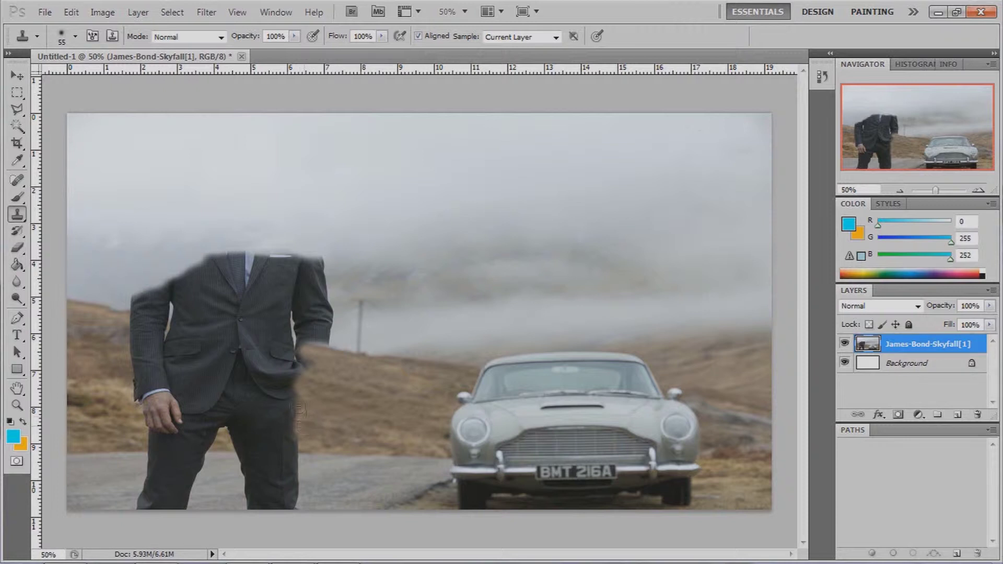
left_click_drag(300, 385, 296, 368)
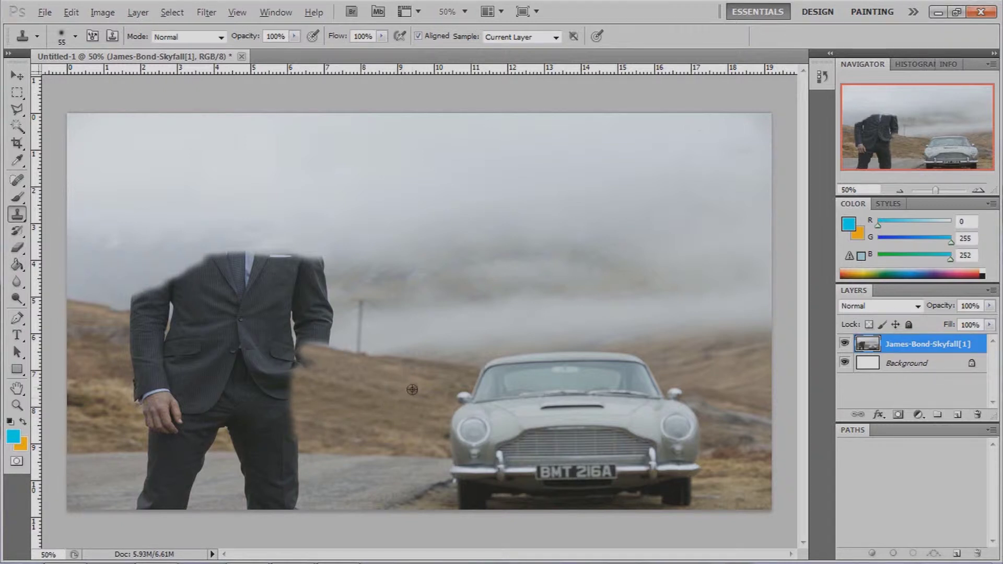
Step: Cover the suit's right edge and lower jacket with cloned hillside
left_click_drag(301, 408, 306, 403)
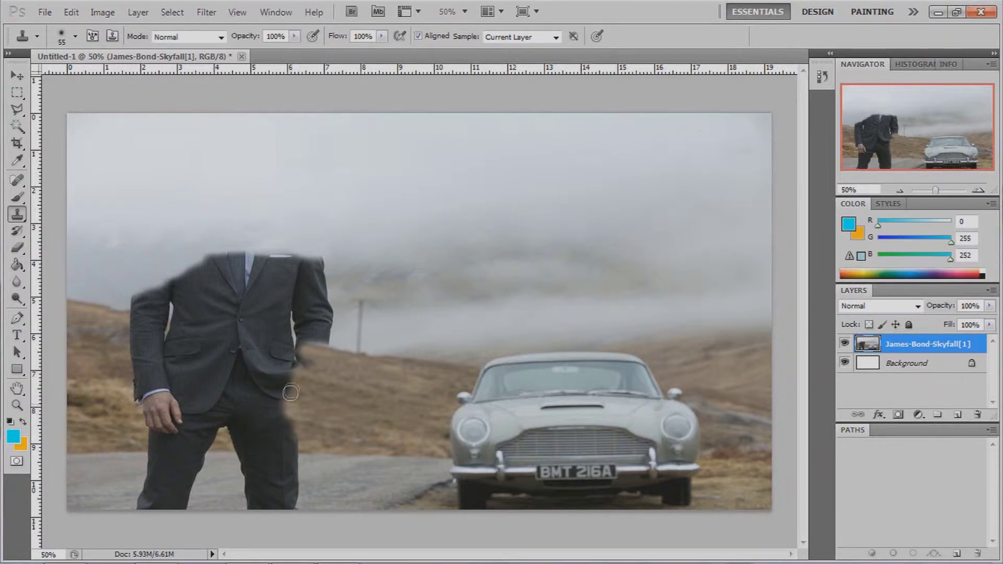
left_click_drag(277, 407, 287, 425)
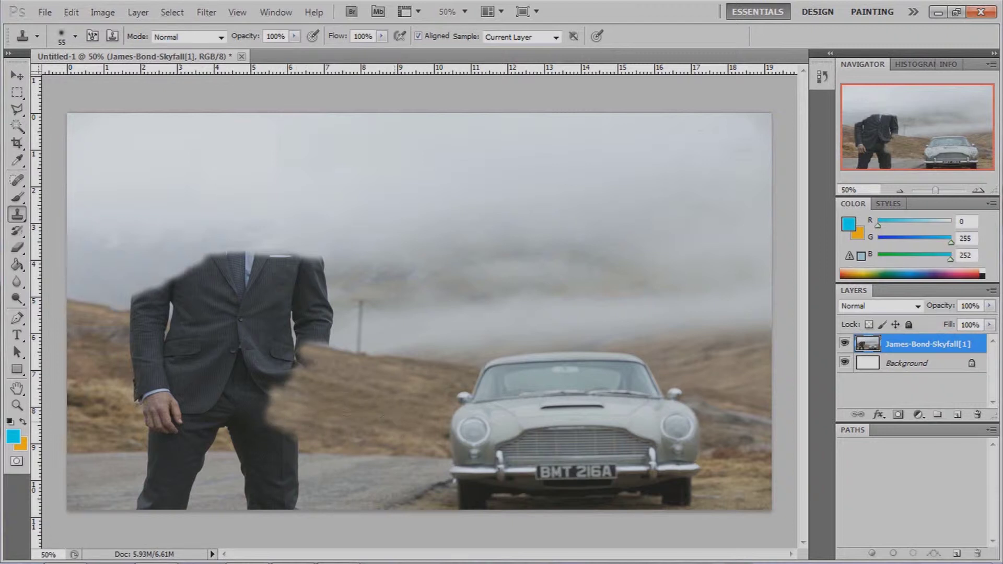
mouse_move(283, 393)
left_mouse_down()
mouse_move(271, 383)
mouse_move(267, 400)
left_mouse_up()
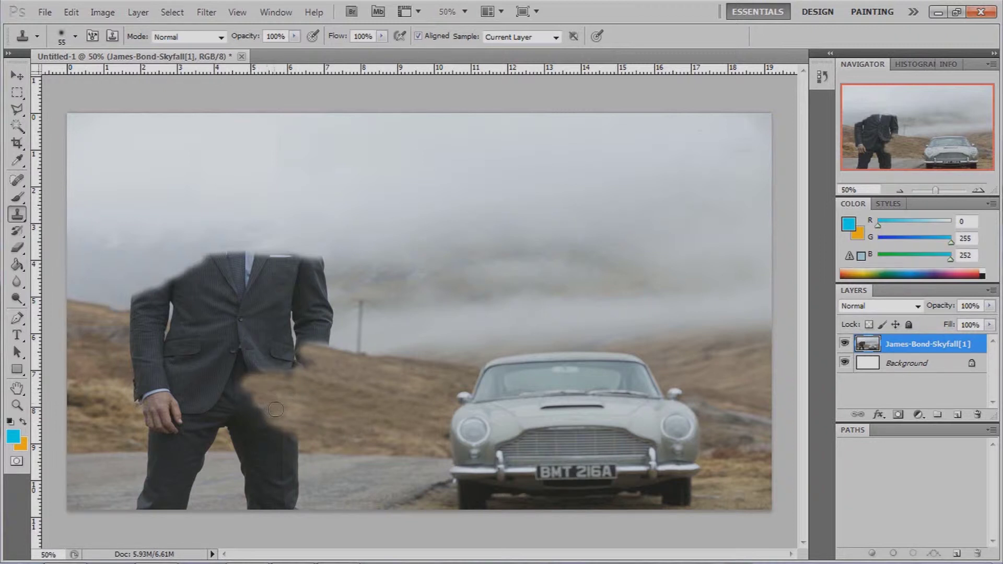
mouse_move(274, 366)
left_mouse_down()
mouse_move(295, 363)
mouse_move(239, 369)
left_mouse_up()
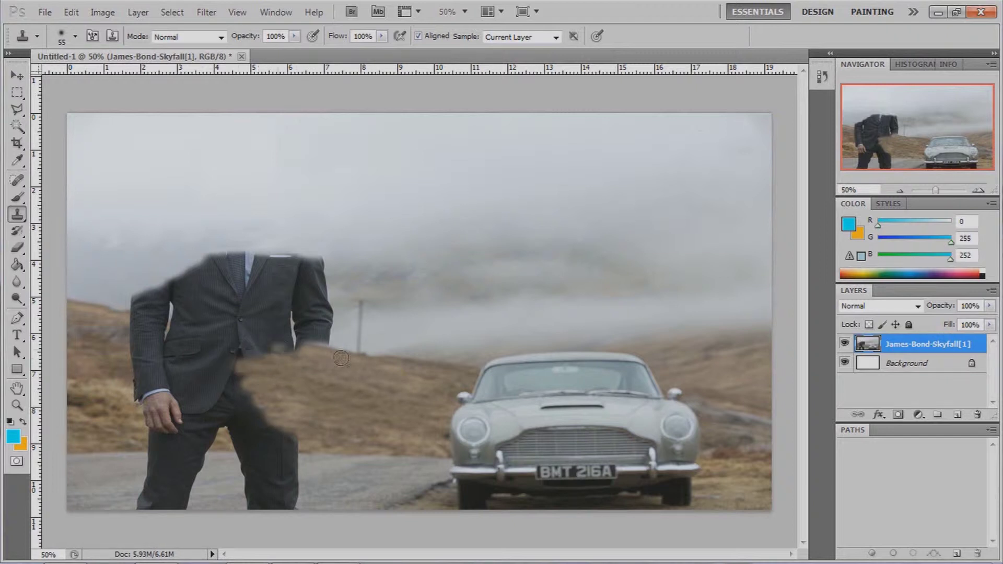
left_click_drag(355, 430, 361, 447)
Step: Paint hillside over the trousers and suit leg, undoing a stroke over the sleeve
left_click_drag(290, 444, 229, 369)
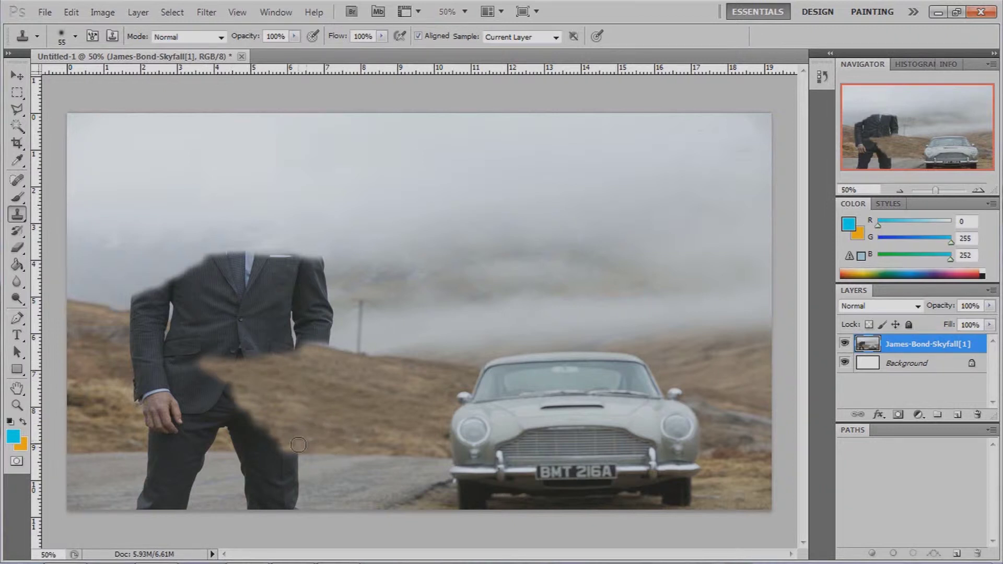
mouse_move(297, 444)
left_mouse_down()
mouse_move(255, 442)
mouse_move(211, 387)
left_mouse_up()
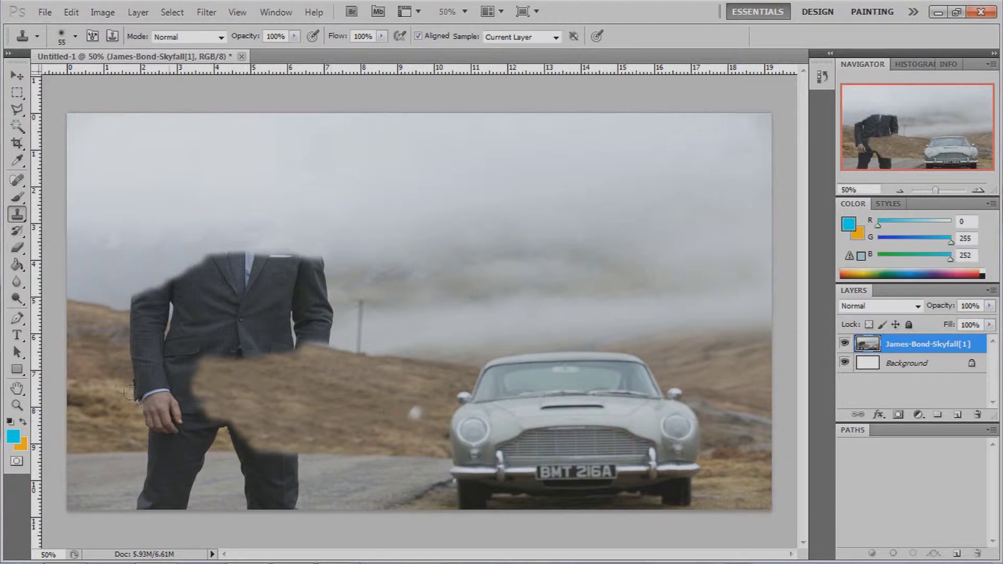
left_click(89, 361, "alt")
left_click_drag(119, 362, 137, 361)
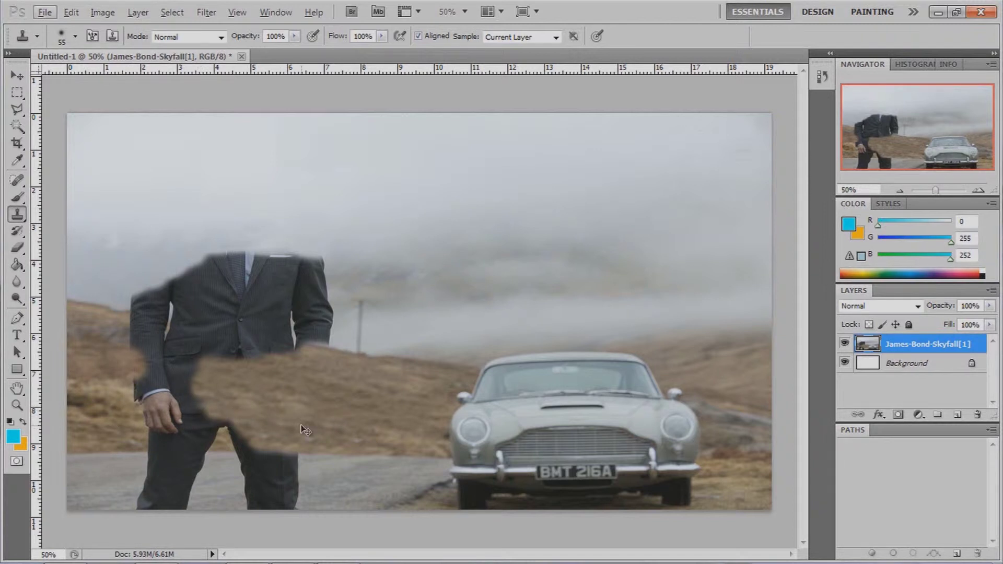
key("ctrl+z")
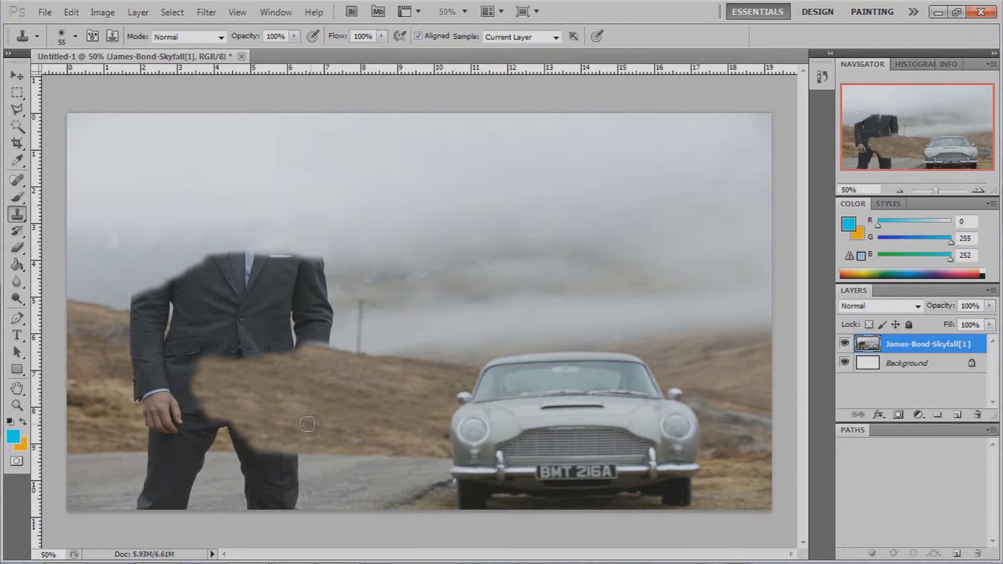
left_click_drag(238, 428, 196, 397)
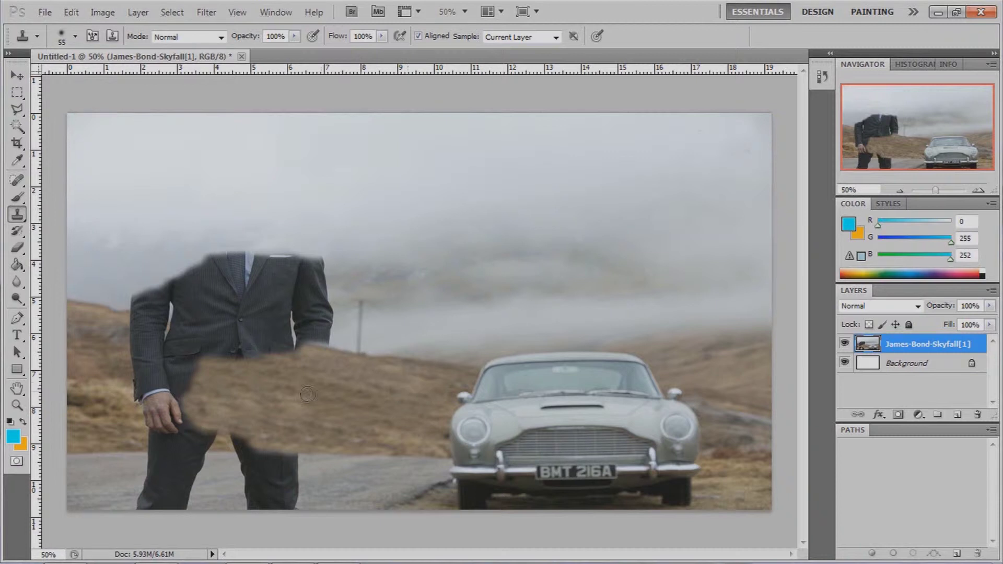
Step: Cover the sleeve cuff, hand and lower jacket hip with hillside
left_click_drag(228, 393, 181, 413)
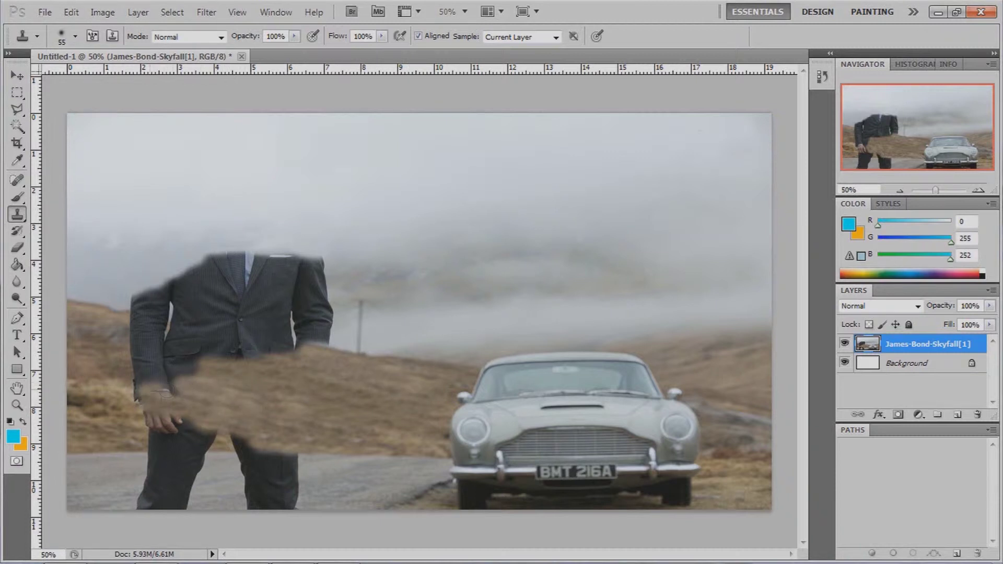
left_click_drag(182, 412, 183, 381)
left_click_drag(293, 358, 204, 342)
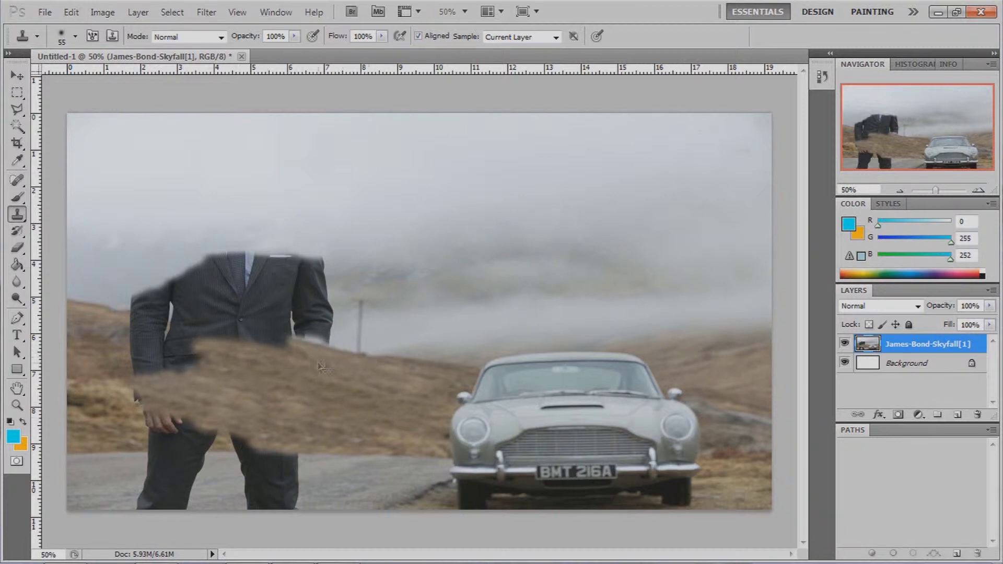
Step: Fog over the jacket's right arm and both shoulders, then road over the lower right trouser leg
mouse_move(330, 334)
left_mouse_down()
mouse_move(340, 297)
mouse_move(297, 258)
left_mouse_up()
mouse_move(334, 292)
left_mouse_down()
mouse_move(301, 274)
mouse_move(330, 298)
mouse_move(313, 337)
mouse_move(340, 334)
mouse_move(318, 332)
mouse_move(300, 305)
left_mouse_up()
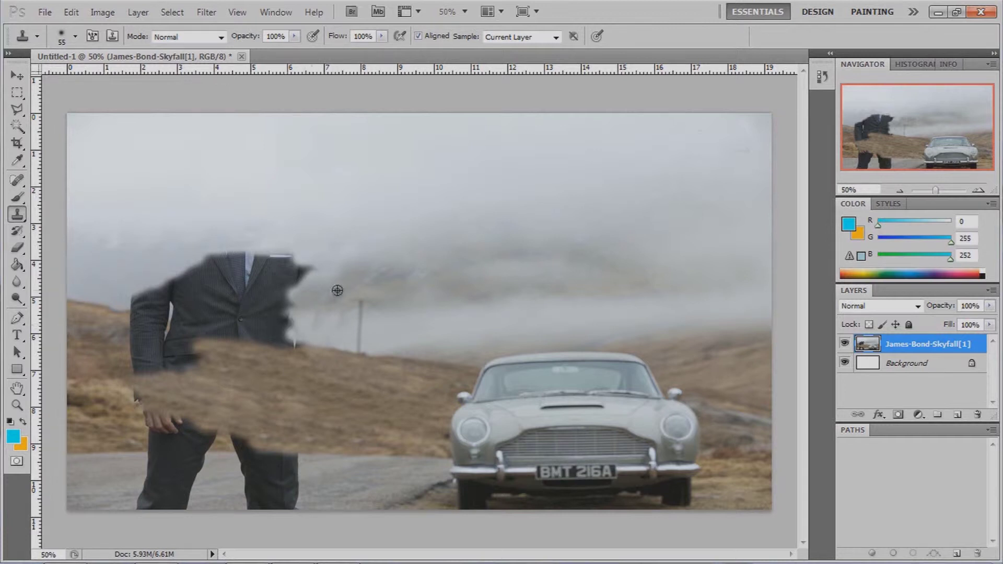
left_click_drag(335, 264, 203, 257)
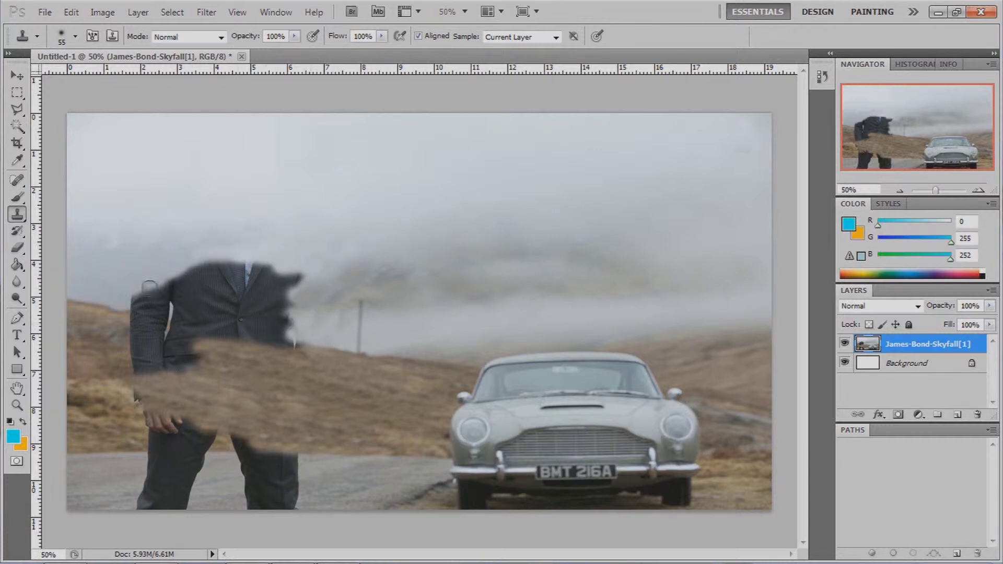
left_click_drag(133, 295, 174, 271)
mouse_move(296, 323)
left_mouse_down()
mouse_move(293, 276)
mouse_move(272, 293)
mouse_move(271, 321)
left_mouse_up()
left_click_drag(331, 349, 256, 340)
mouse_move(127, 311)
left_mouse_down()
mouse_move(162, 314)
mouse_move(120, 293)
mouse_move(167, 297)
mouse_move(249, 267)
left_mouse_up()
mouse_move(297, 454)
left_mouse_down()
mouse_move(301, 489)
mouse_move(285, 494)
mouse_move(287, 460)
mouse_move(230, 448)
left_mouse_up()
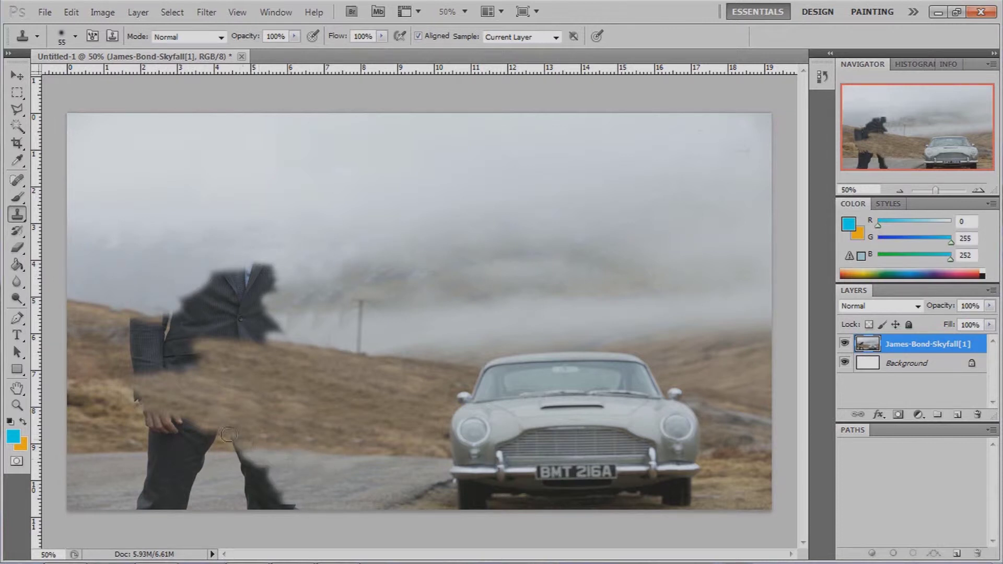
Step: Cover the lower trouser legs and boot with road, and the hand and briefcase with grass
mouse_move(140, 449)
left_mouse_down()
mouse_move(172, 496)
mouse_move(151, 487)
mouse_move(189, 487)
left_mouse_up()
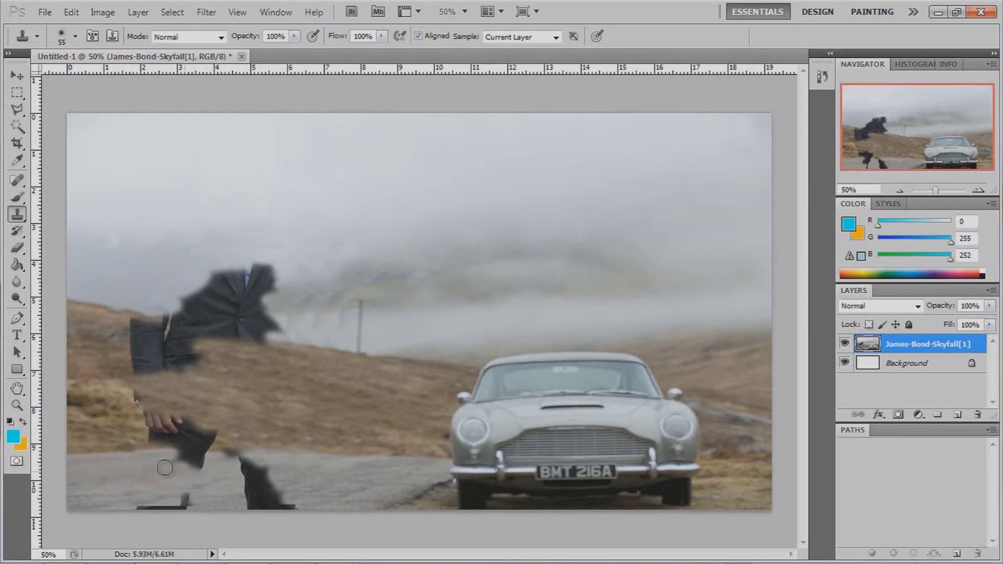
mouse_move(177, 455)
left_mouse_down()
mouse_move(236, 454)
mouse_move(191, 472)
mouse_move(247, 455)
left_mouse_up()
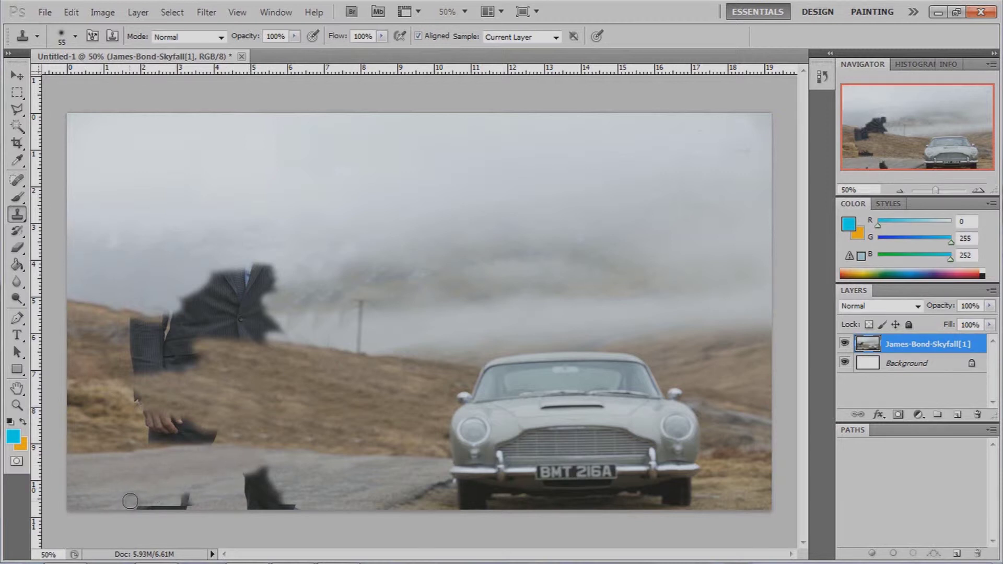
left_click_drag(152, 507, 159, 506)
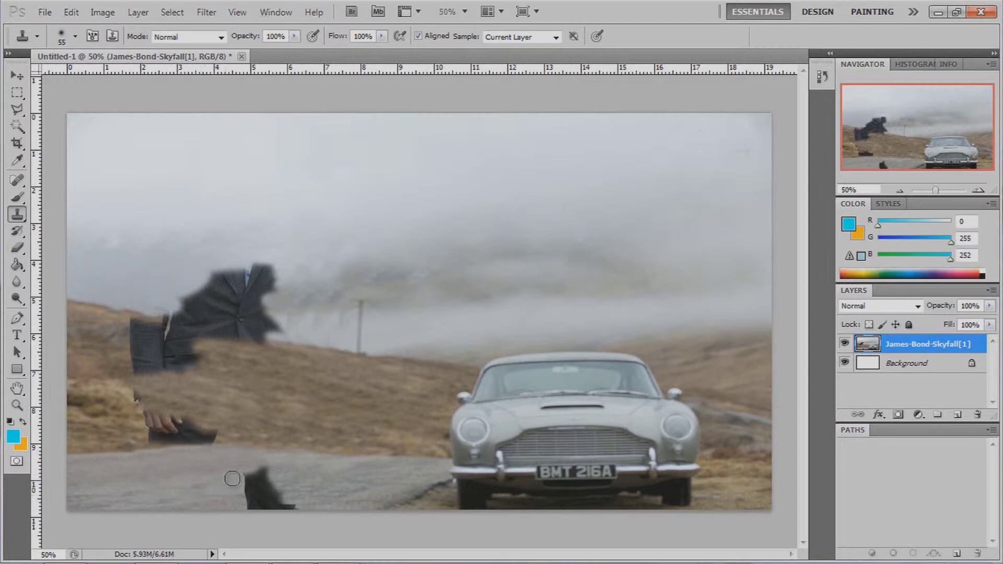
left_click_drag(229, 478, 238, 473)
key("ctrl+z")
mouse_move(277, 492)
left_mouse_down()
mouse_move(256, 476)
mouse_move(248, 505)
left_mouse_up()
left_click_drag(229, 437, 175, 424)
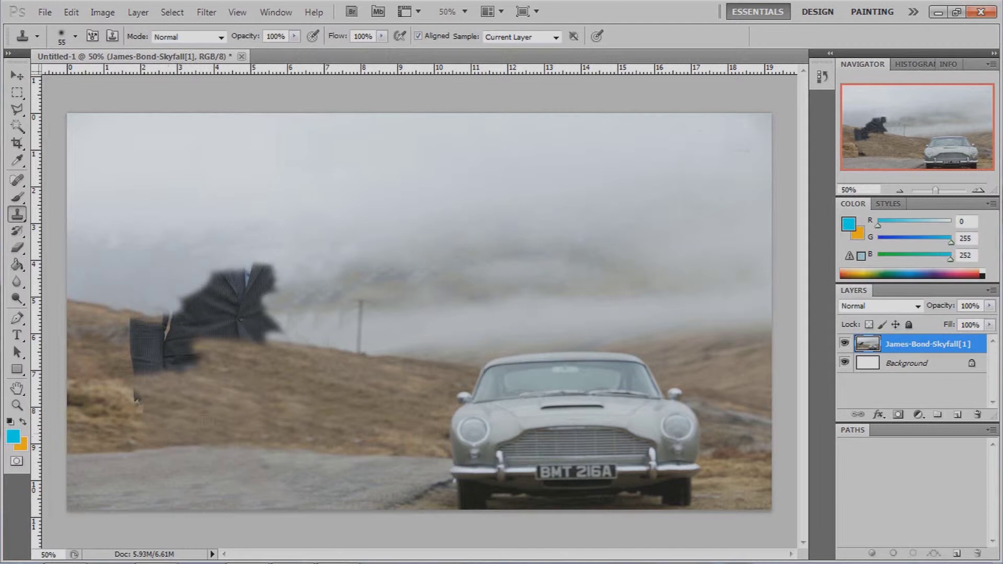
Step: Use a 90 px brush to paint grass over the figure's lower dark parts
left_click(76, 36)
key("Return")
left_click_drag(141, 361, 197, 366)
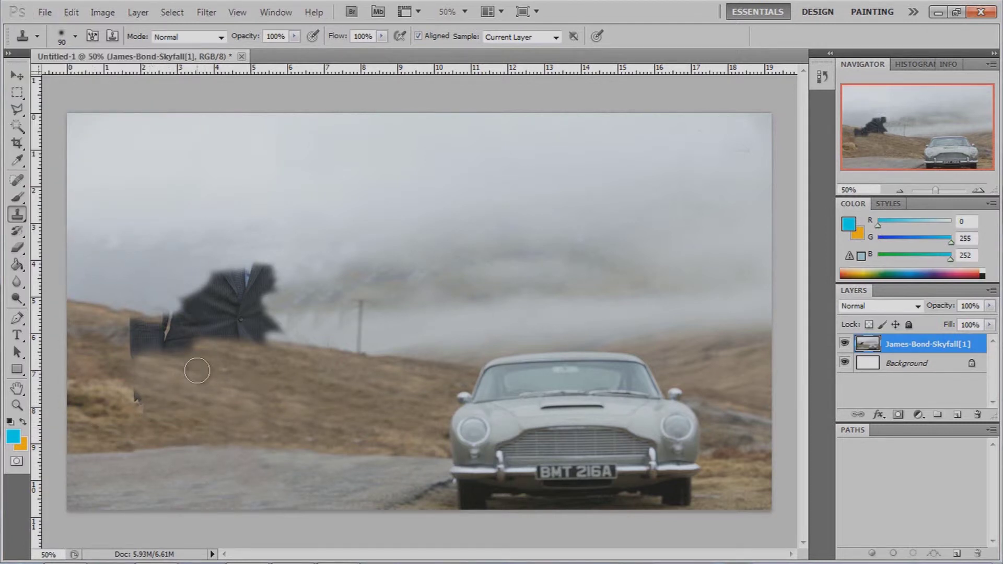
left_click_drag(131, 396, 139, 402)
mouse_move(121, 360)
left_mouse_down()
mouse_move(193, 352)
mouse_move(138, 343)
mouse_move(251, 363)
left_mouse_up()
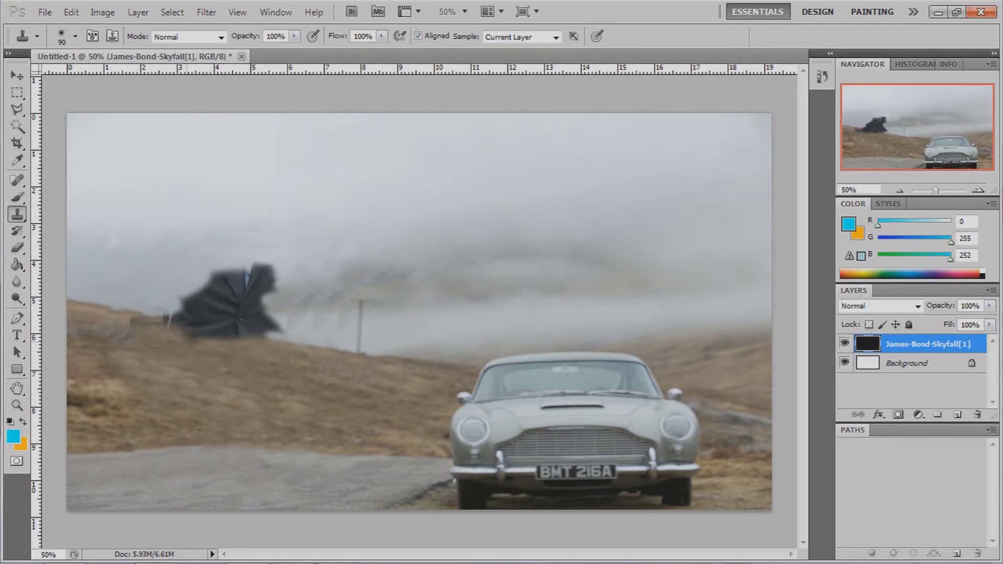
Step: Shrink the brush to 59 px and fog over the figure's right side and dark streak
left_click(75, 36)
left_click_drag(83, 73, 73, 73)
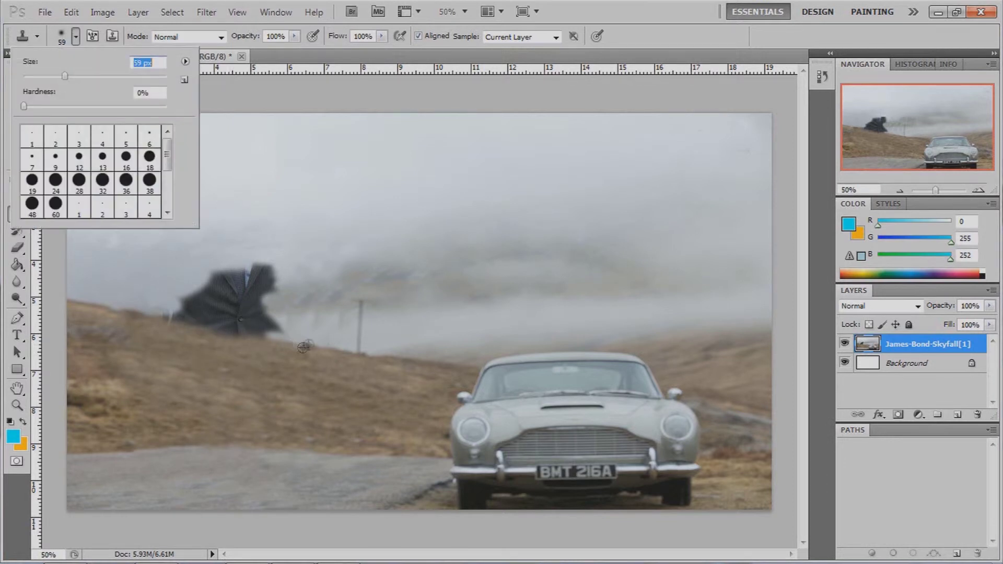
key("Return")
mouse_move(272, 338)
left_mouse_down()
mouse_move(224, 332)
mouse_move(242, 321)
mouse_move(160, 287)
left_mouse_up()
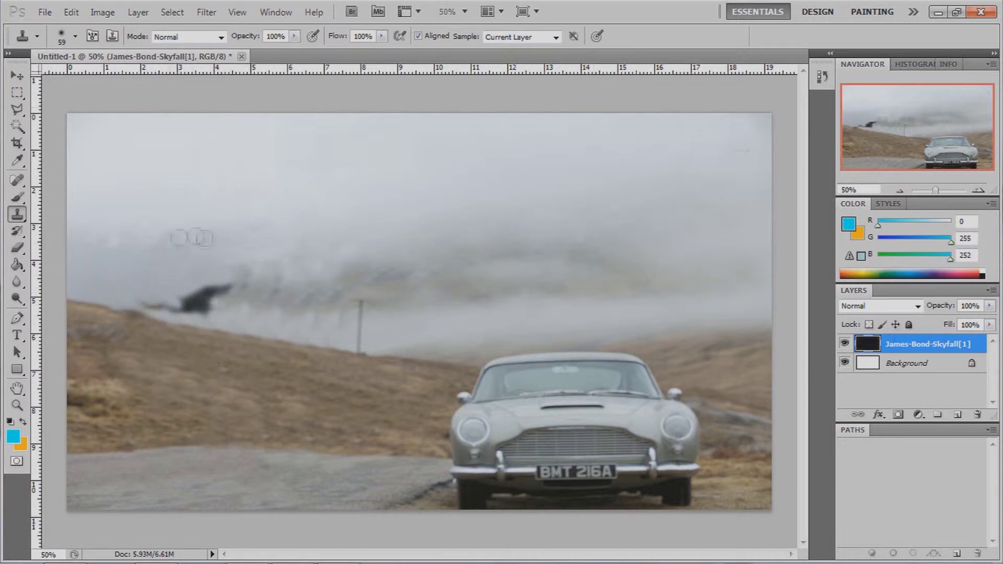
left_click_drag(153, 304, 201, 312)
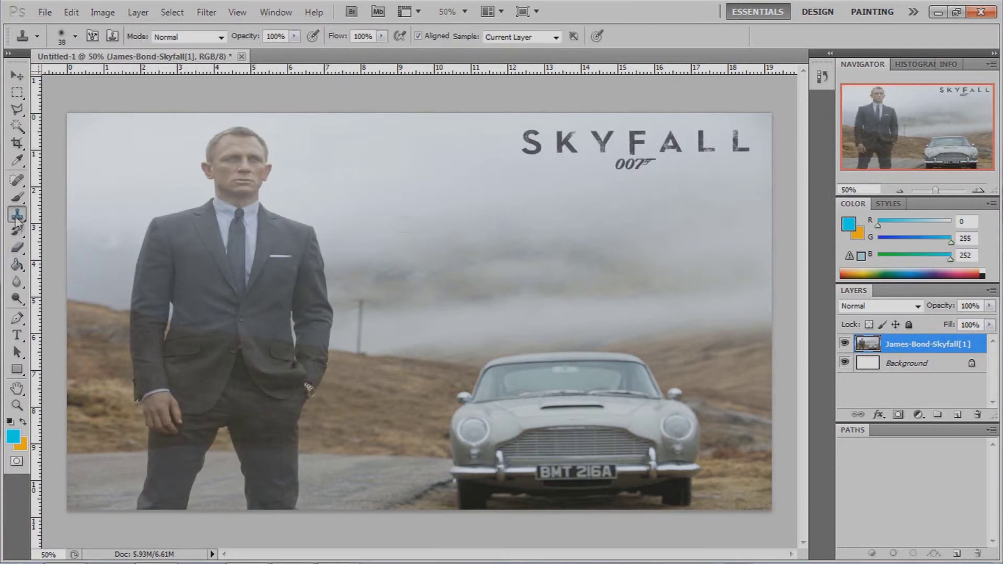
Step: With a 55 px brush, clone sky over the whole SKYFALL title and the man's hair
left_click(75, 36)
left_click(66, 82)
key("Return")
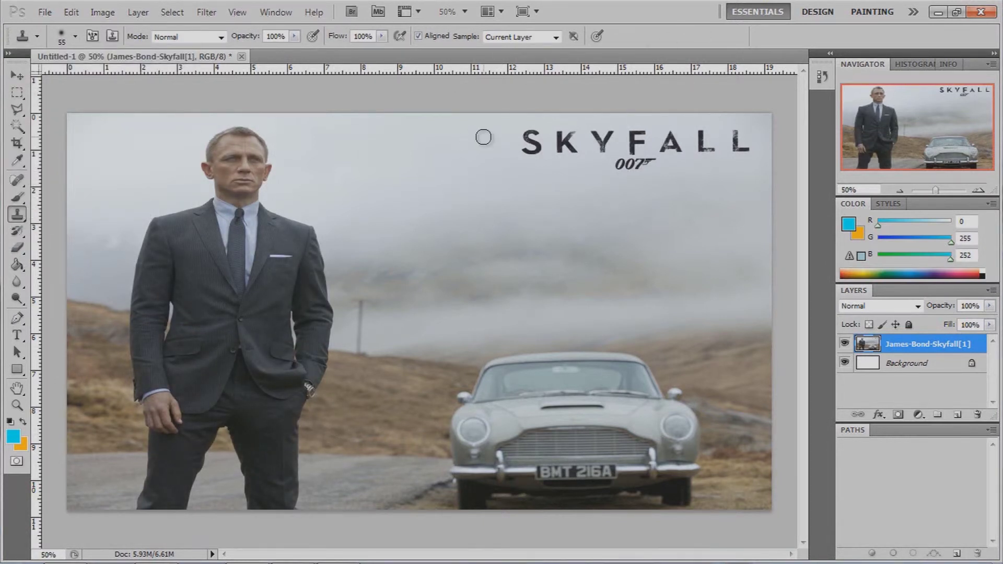
mouse_move(527, 137)
left_mouse_down()
mouse_move(541, 146)
mouse_move(549, 130)
mouse_move(605, 139)
mouse_move(587, 139)
mouse_move(627, 165)
mouse_move(638, 157)
left_mouse_up()
mouse_move(577, 134)
left_mouse_down()
mouse_move(642, 139)
mouse_move(647, 152)
mouse_move(739, 139)
mouse_move(728, 148)
left_mouse_up()
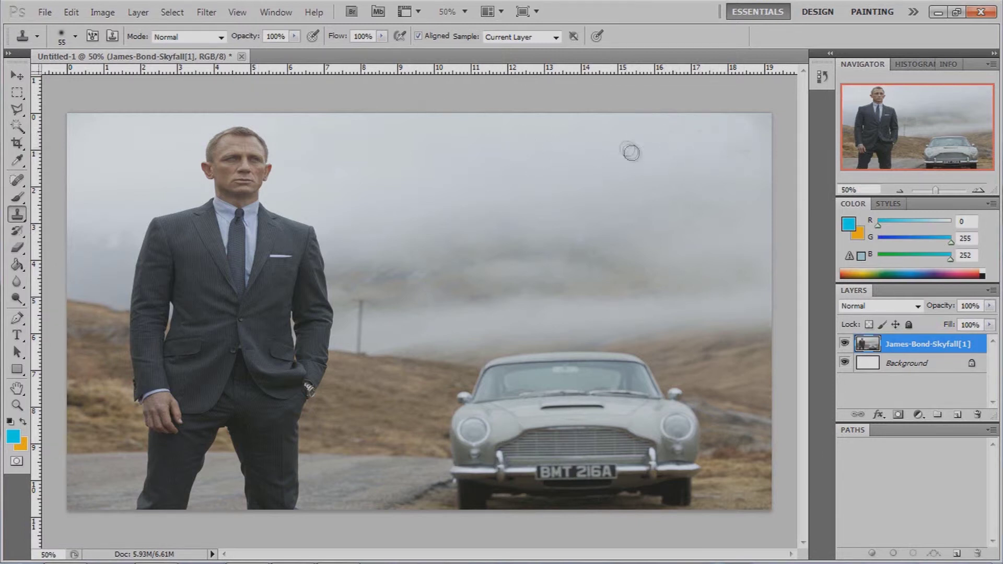
mouse_move(213, 137)
left_mouse_down()
mouse_move(240, 132)
mouse_move(229, 153)
mouse_move(197, 157)
mouse_move(247, 162)
mouse_move(266, 179)
mouse_move(219, 212)
mouse_move(143, 224)
mouse_move(146, 243)
mouse_move(157, 250)
mouse_move(173, 211)
mouse_move(203, 223)
mouse_move(304, 217)
mouse_move(320, 232)
mouse_move(292, 222)
mouse_move(313, 240)
mouse_move(272, 230)
mouse_move(250, 213)
left_mouse_up()
key("ctrl+z")
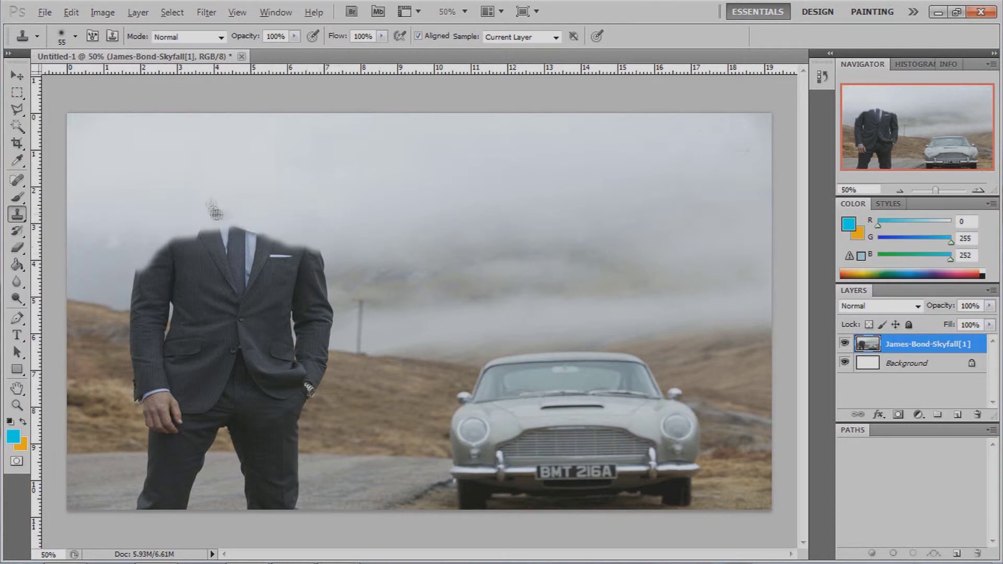
Step: Clone foggy sky over the man's head, collar and shoulders, then hillside over the sleeve near the elbow
mouse_move(120, 264)
left_mouse_down()
mouse_move(136, 272)
mouse_move(173, 246)
mouse_move(108, 275)
mouse_move(146, 285)
mouse_move(165, 253)
mouse_move(230, 228)
mouse_move(208, 224)
left_mouse_up()
mouse_move(314, 259)
left_mouse_down()
mouse_move(361, 239)
mouse_move(313, 242)
mouse_move(251, 223)
mouse_move(143, 260)
mouse_move(219, 246)
mouse_move(151, 271)
left_mouse_up()
left_click_drag(186, 240, 282, 245)
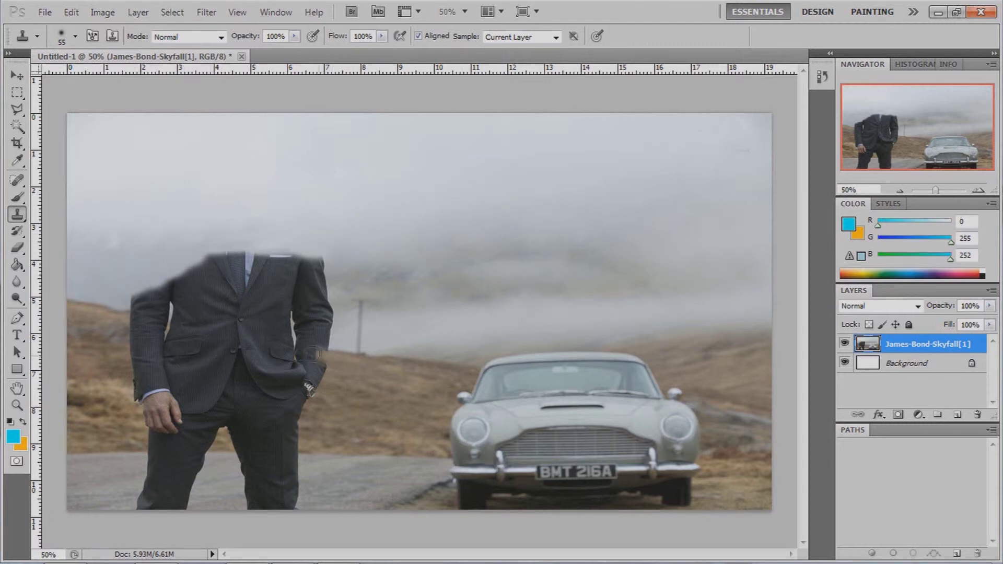
mouse_move(319, 355)
left_mouse_down()
mouse_move(298, 397)
mouse_move(271, 413)
mouse_move(340, 358)
left_mouse_up()
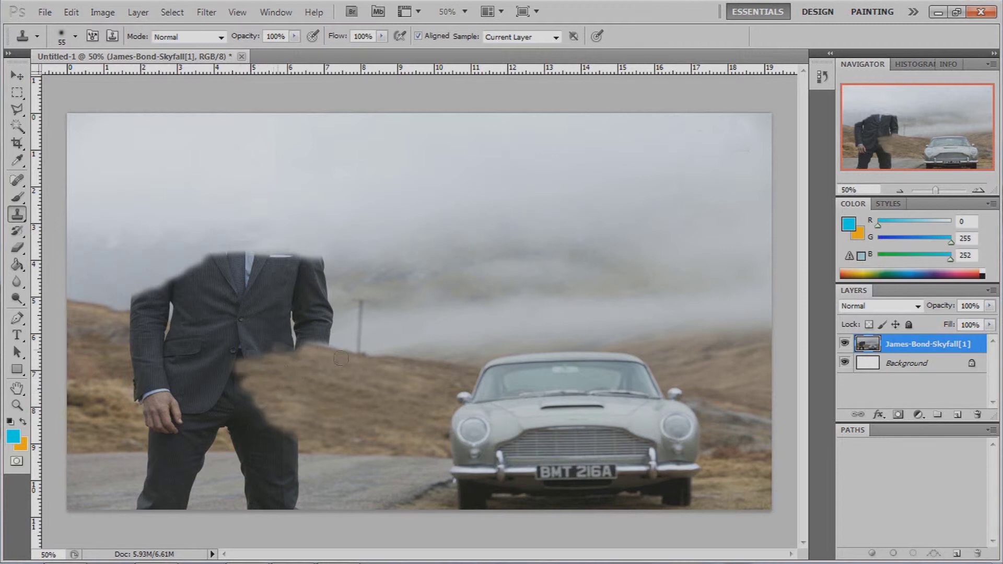
Step: Clone hillside over the suit's middle, hand, hip and trousers, then fog over the right sleeve and shoulder
left_click_drag(282, 434, 209, 360)
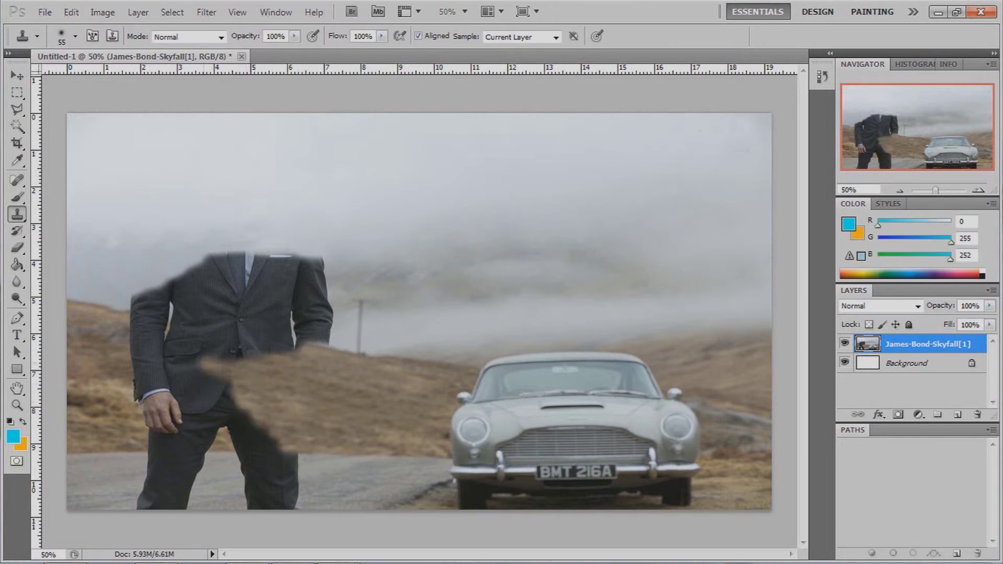
left_click_drag(255, 442, 205, 375)
left_click_drag(119, 361, 111, 354)
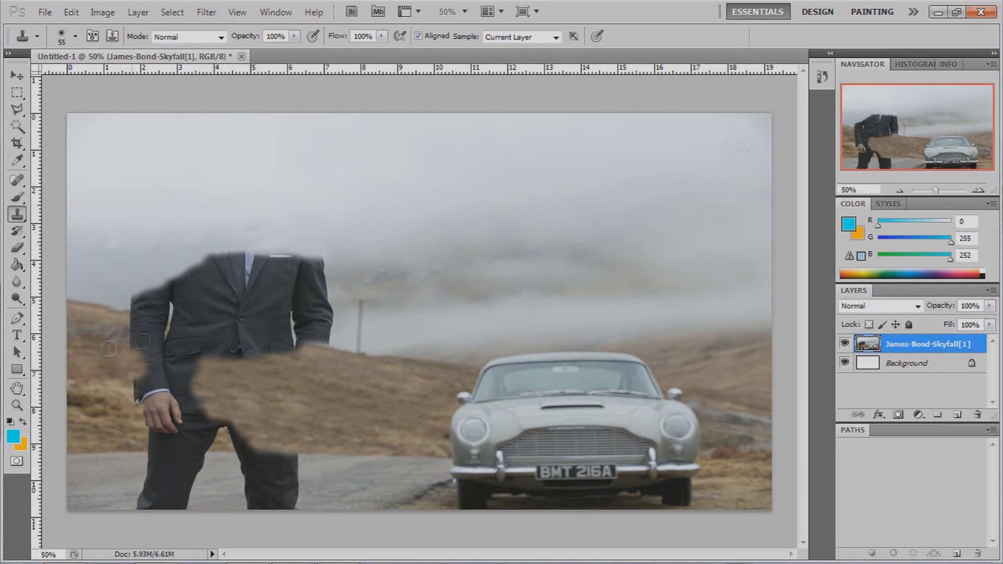
mouse_move(238, 427)
left_mouse_down()
mouse_move(193, 405)
mouse_move(188, 391)
mouse_move(149, 397)
mouse_move(199, 380)
left_mouse_up()
mouse_move(285, 364)
left_mouse_down()
mouse_move(225, 360)
mouse_move(198, 346)
left_mouse_up()
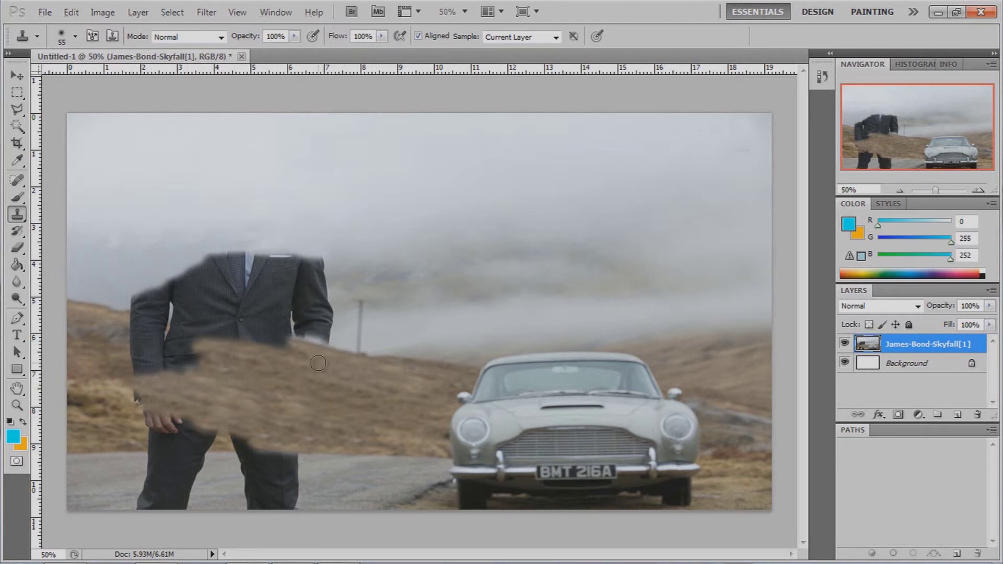
mouse_move(347, 328)
left_mouse_down()
mouse_move(306, 262)
mouse_move(313, 277)
mouse_move(303, 303)
mouse_move(321, 338)
mouse_move(340, 334)
mouse_move(292, 321)
left_mouse_up()
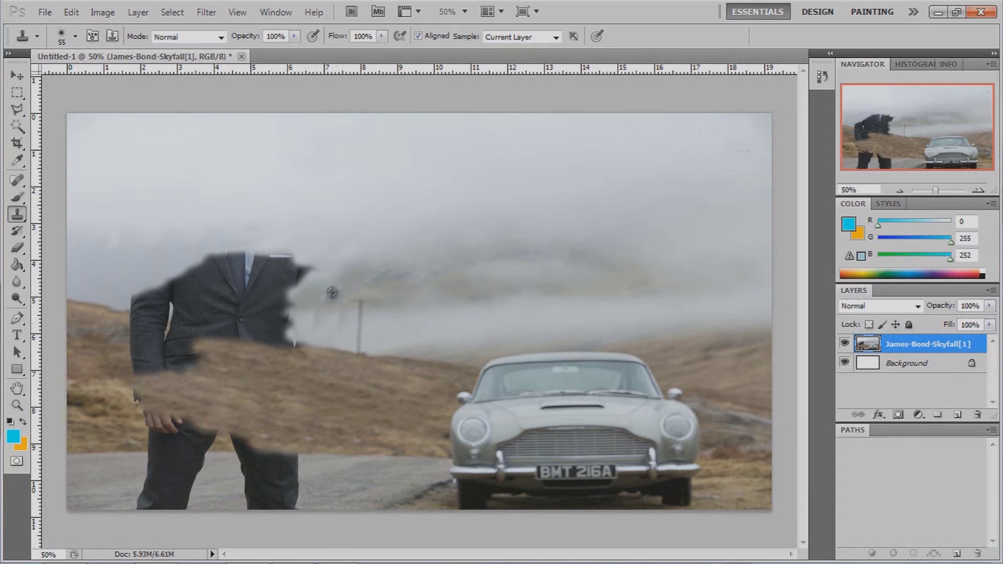
mouse_move(336, 257)
left_mouse_down()
mouse_move(293, 264)
mouse_move(253, 252)
left_mouse_up()
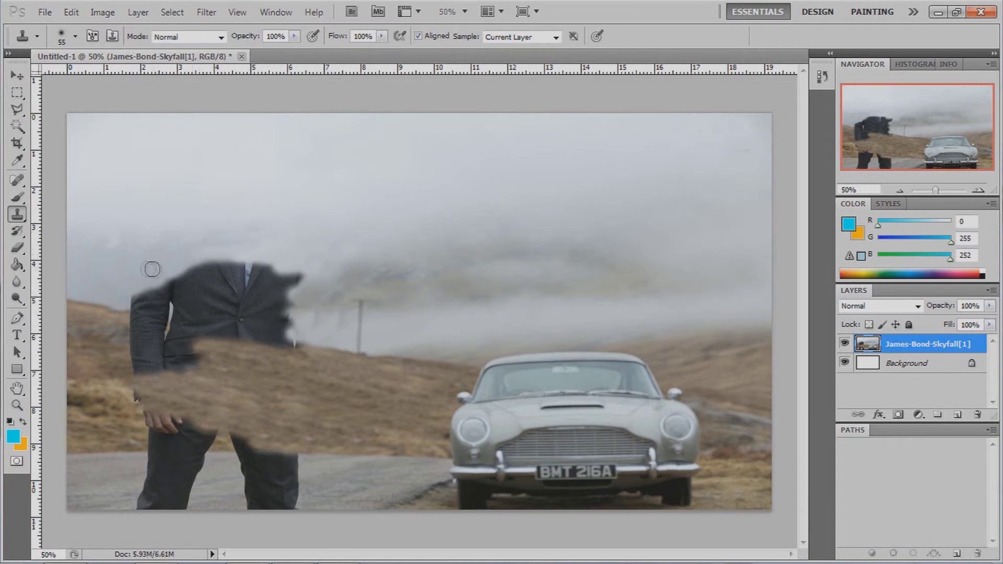
Step: Shave both suit shoulders and the right arm edge down with cloned fog and hillside
left_click_drag(128, 296, 234, 254)
mouse_move(308, 339)
left_mouse_down()
mouse_move(276, 280)
mouse_move(272, 319)
left_mouse_up()
left_click_drag(333, 349, 257, 341)
mouse_move(127, 311)
left_mouse_down()
mouse_move(173, 317)
mouse_move(157, 297)
mouse_move(251, 263)
left_mouse_up()
Step: Clone road and grass over the trouser legs, bottom dark strip and hand
mouse_move(314, 460)
left_mouse_down()
mouse_move(306, 482)
mouse_move(289, 478)
mouse_move(284, 459)
mouse_move(229, 434)
left_mouse_up()
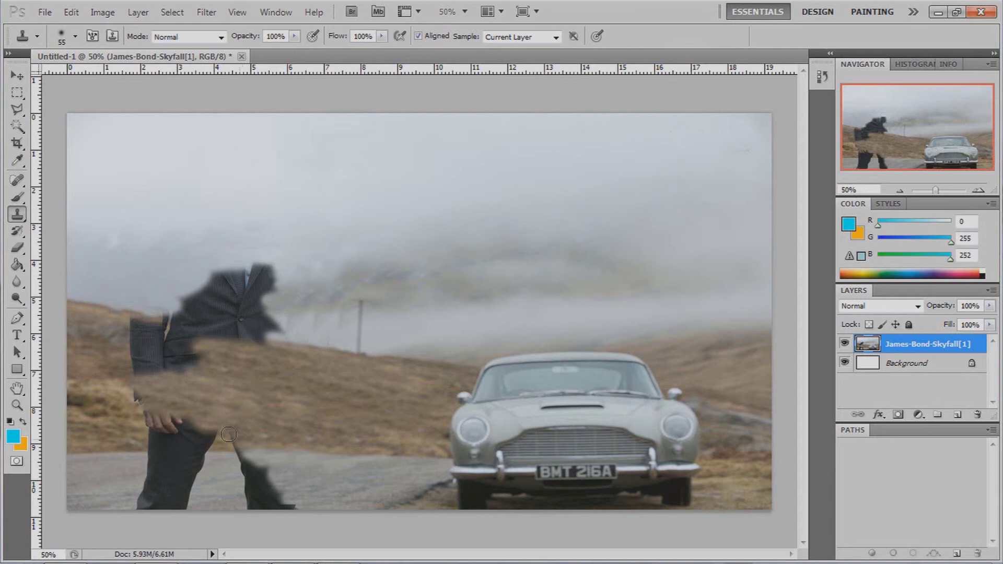
mouse_move(138, 445)
left_mouse_down()
mouse_move(167, 462)
mouse_move(175, 504)
mouse_move(170, 478)
mouse_move(193, 459)
mouse_move(252, 463)
left_mouse_up()
mouse_move(169, 499)
left_mouse_down()
mouse_move(152, 503)
mouse_move(247, 481)
mouse_move(285, 503)
mouse_move(256, 507)
left_mouse_up()
mouse_move(275, 436)
left_mouse_down()
mouse_move(206, 437)
mouse_move(155, 421)
mouse_move(168, 439)
mouse_move(138, 426)
mouse_move(177, 410)
left_mouse_up()
left_click(75, 36)
Step: With a 90 px brush, clone grass over the lower trouser patch and dark edges
left_click_drag(67, 76, 80, 76)
key("Return")
left_click_drag(152, 360, 197, 371)
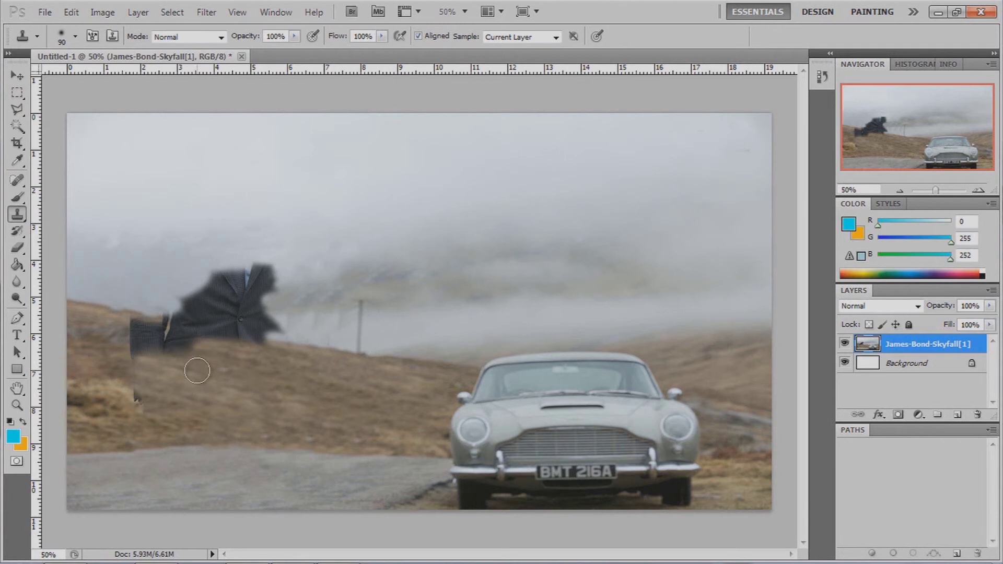
left_click_drag(138, 389, 137, 406)
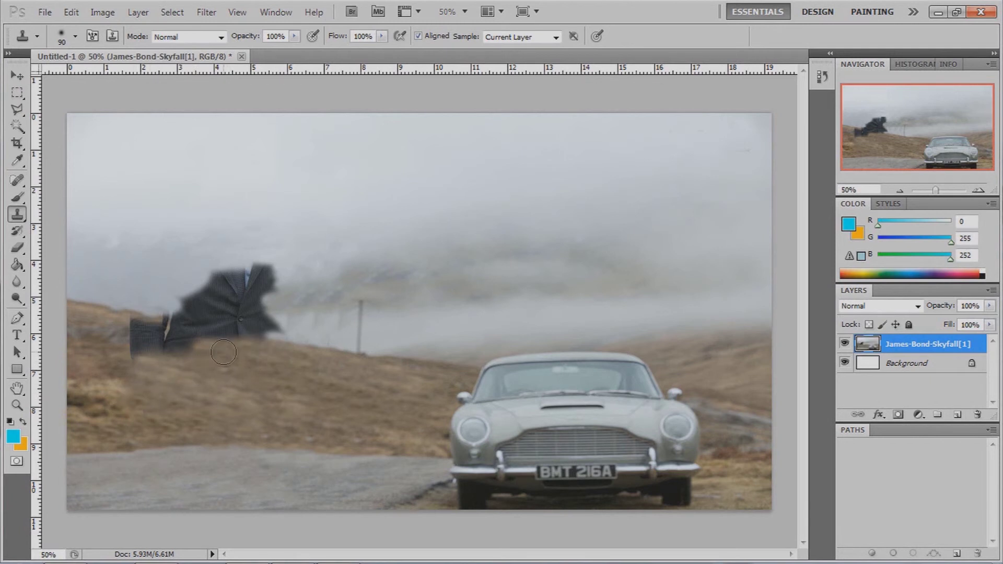
mouse_move(152, 357)
left_mouse_down()
mouse_move(134, 340)
mouse_move(282, 324)
left_mouse_up()
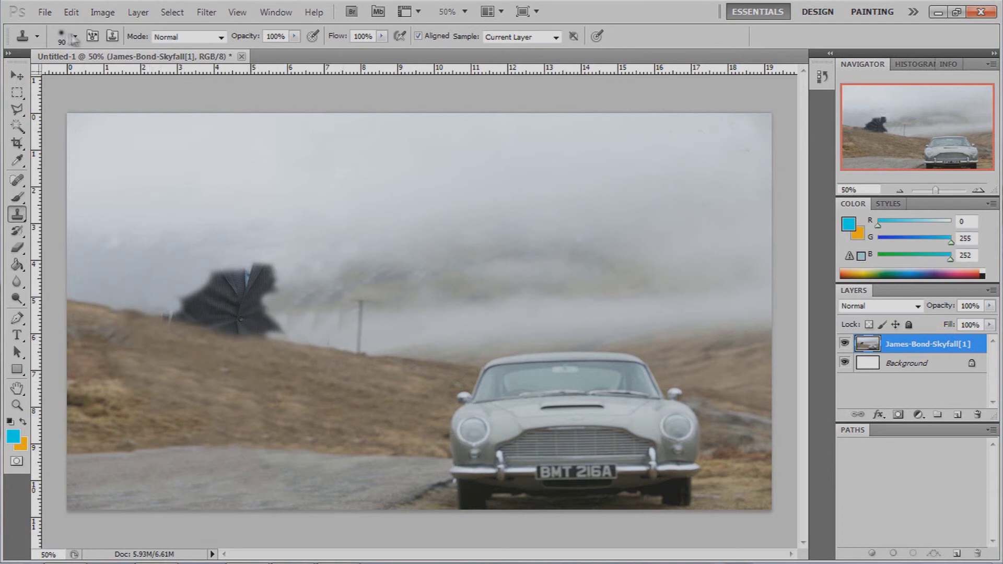
Step: With a 59 px brush, clone fog over the suit shape's right edge
right_click(294, 345)
key("Return")
mouse_move(282, 340)
left_mouse_down()
mouse_move(267, 285)
mouse_move(248, 333)
mouse_move(207, 275)
mouse_move(161, 286)
left_mouse_up()
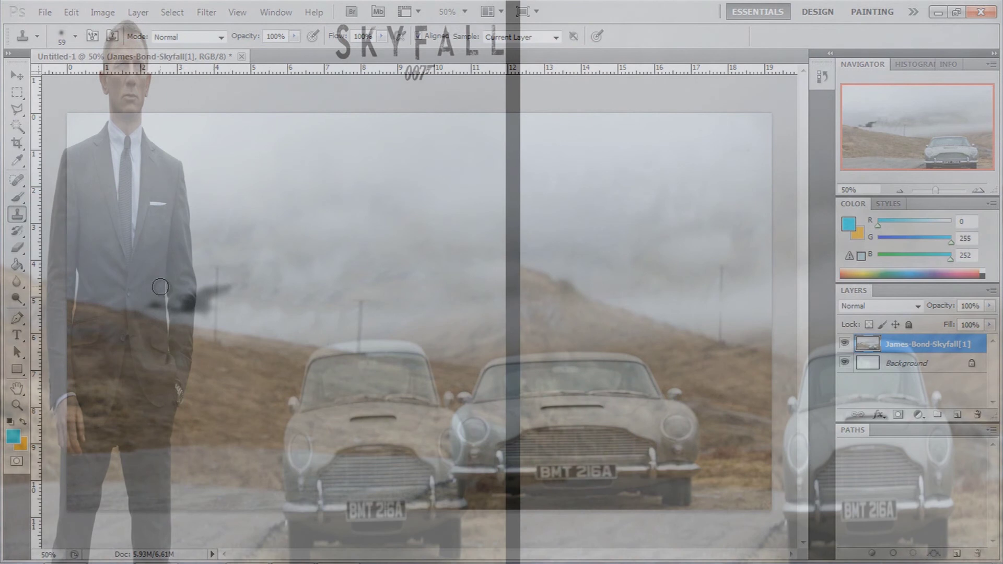
Step: Clone nearby fog over the last dark smudge beside the former suit
left_click_drag(153, 301, 159, 300)
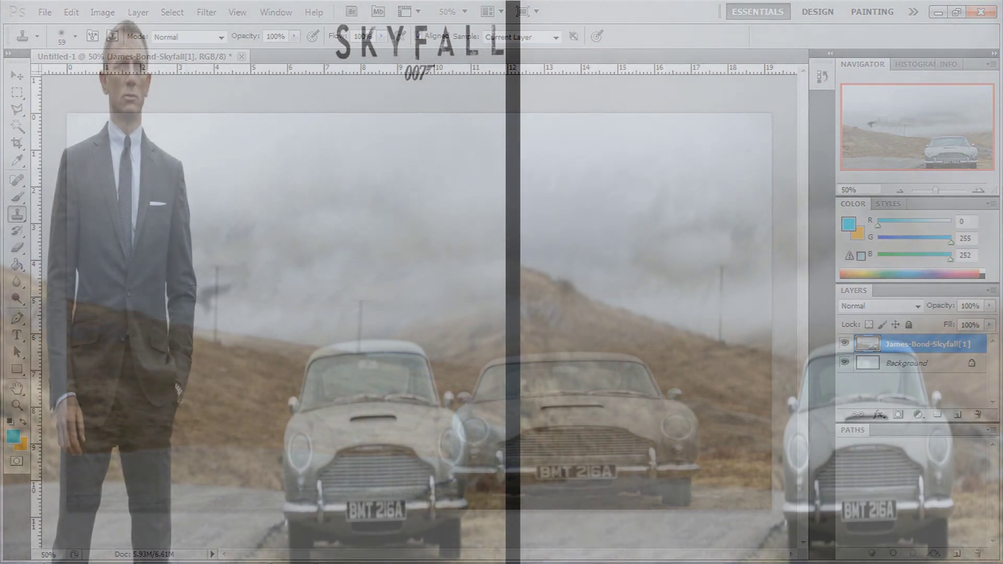
left_click_drag(220, 293, 204, 308)
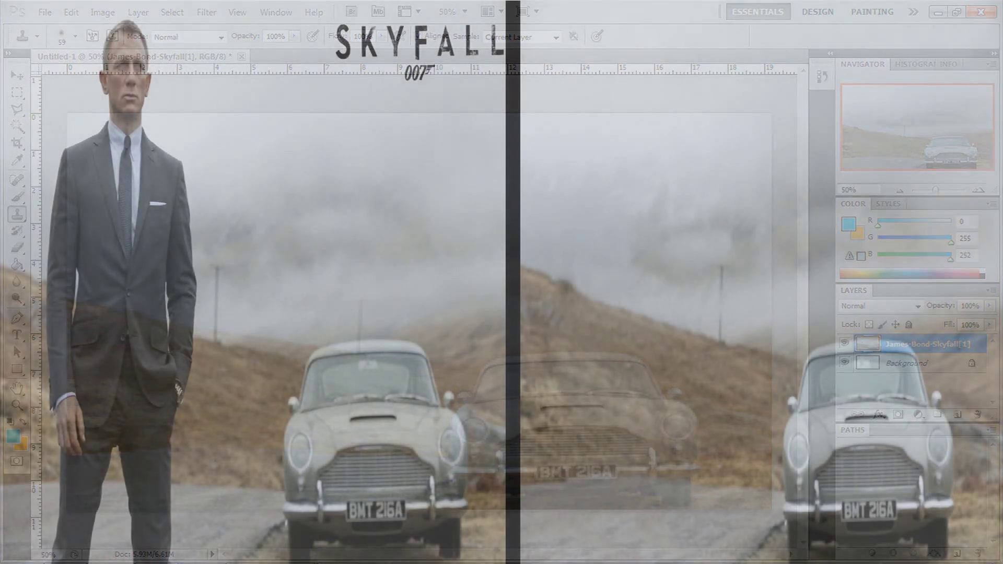